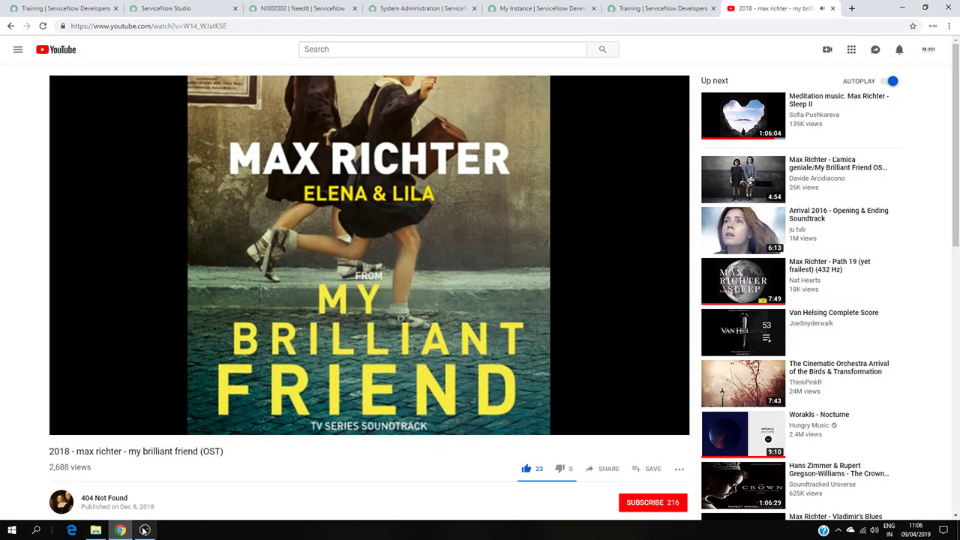
Switch from the YouTube music video to the NI002002 NeedIt record.
click(299, 9)
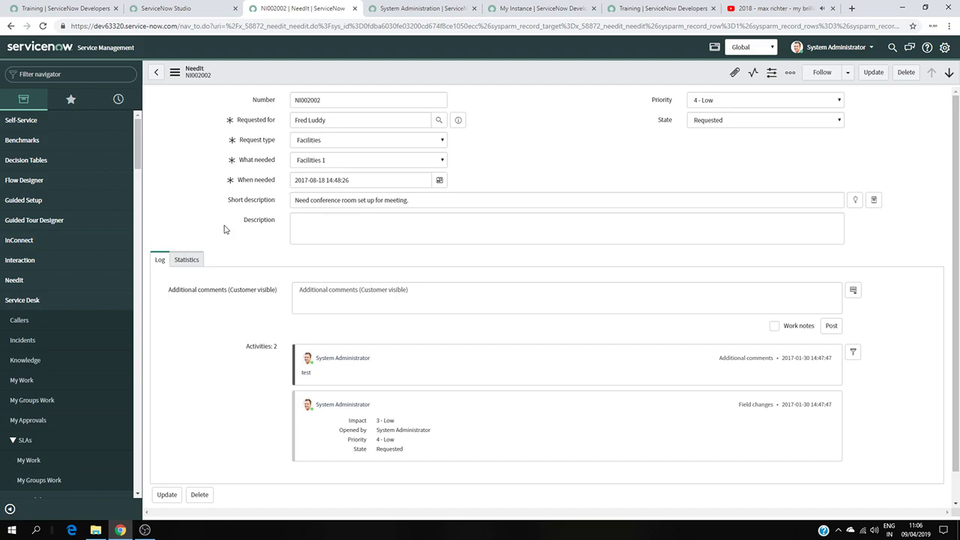
Filter the navigator by 'need', open NeedIt > All discarding unsaved changes, and reopen NI002002.
click(19, 74)
text(needit)
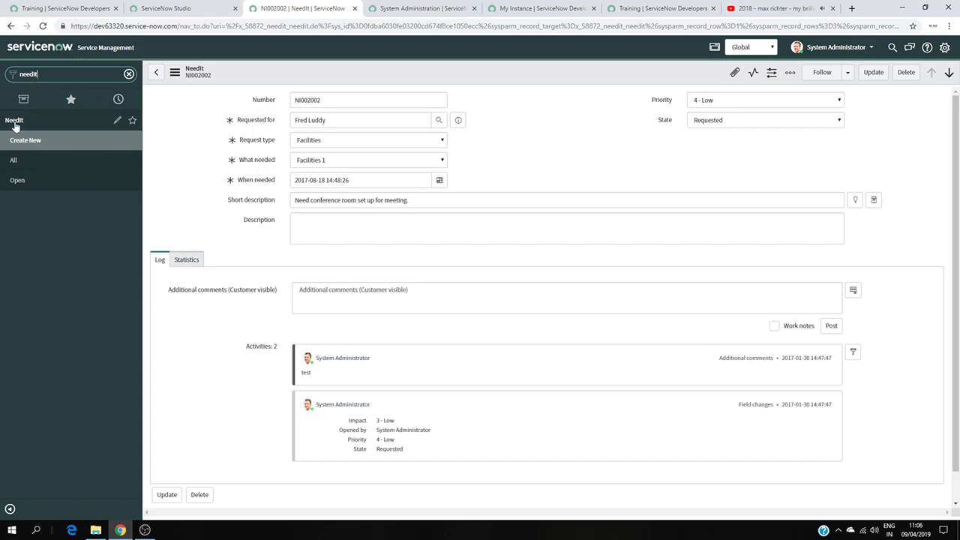
click(53, 170)
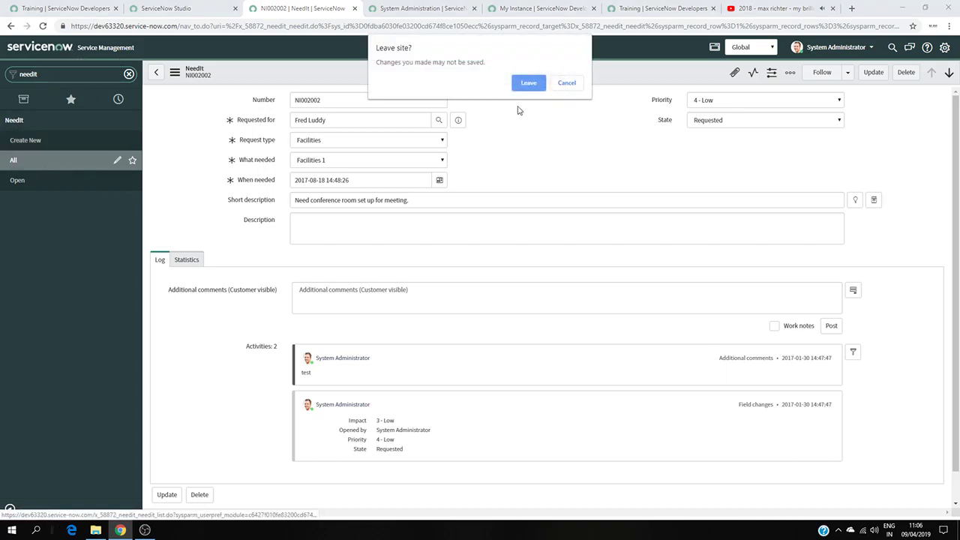
click(543, 87)
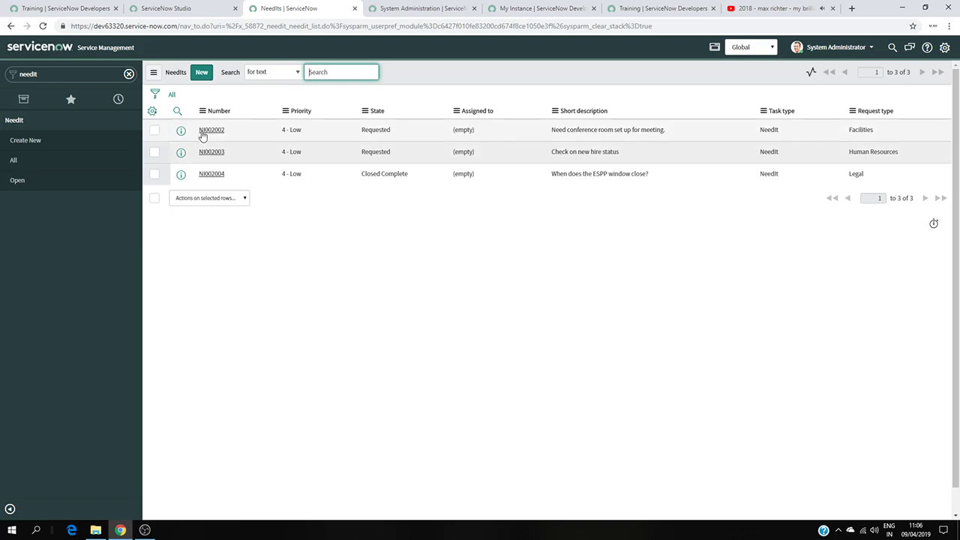
click(201, 75)
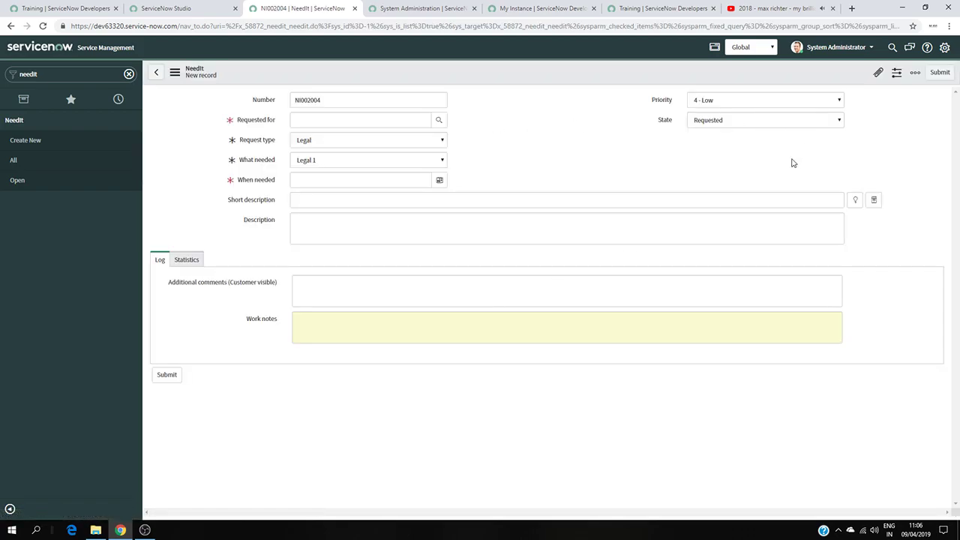
click(158, 73)
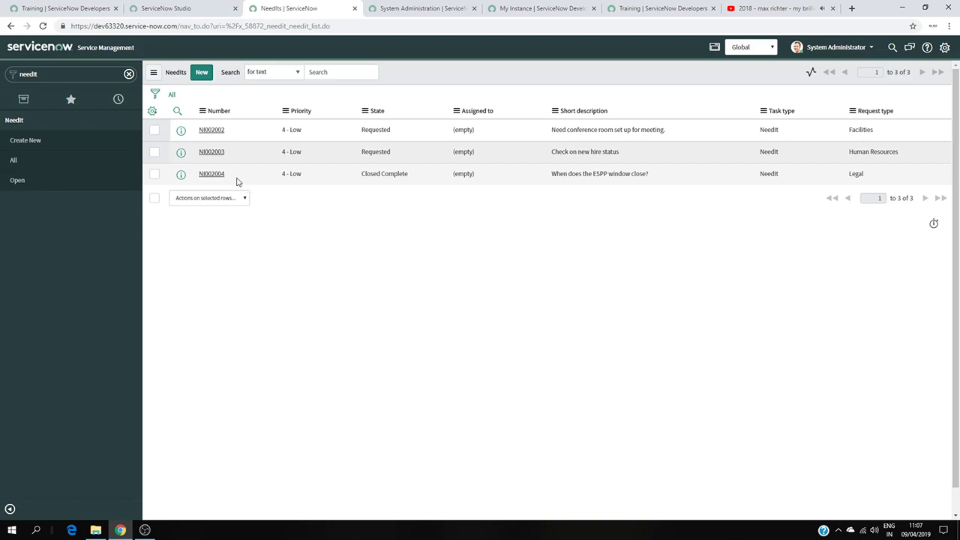
click(212, 129)
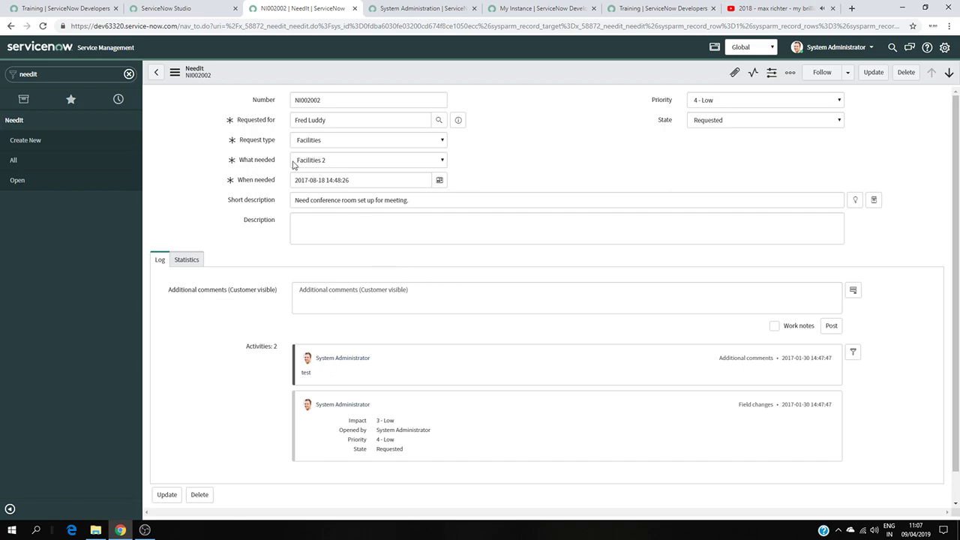
Keep Facilities as the Request type and look over the What needed choices.
click(398, 149)
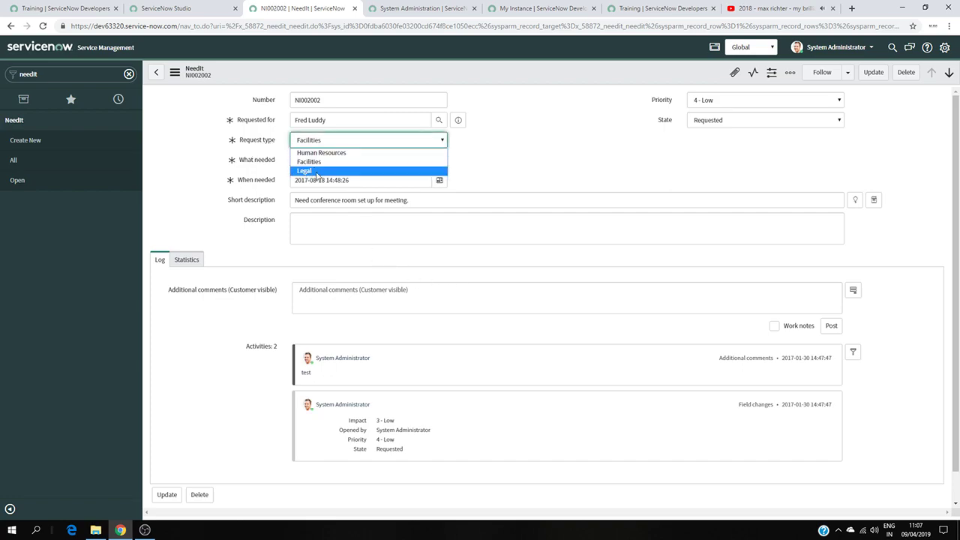
click(428, 166)
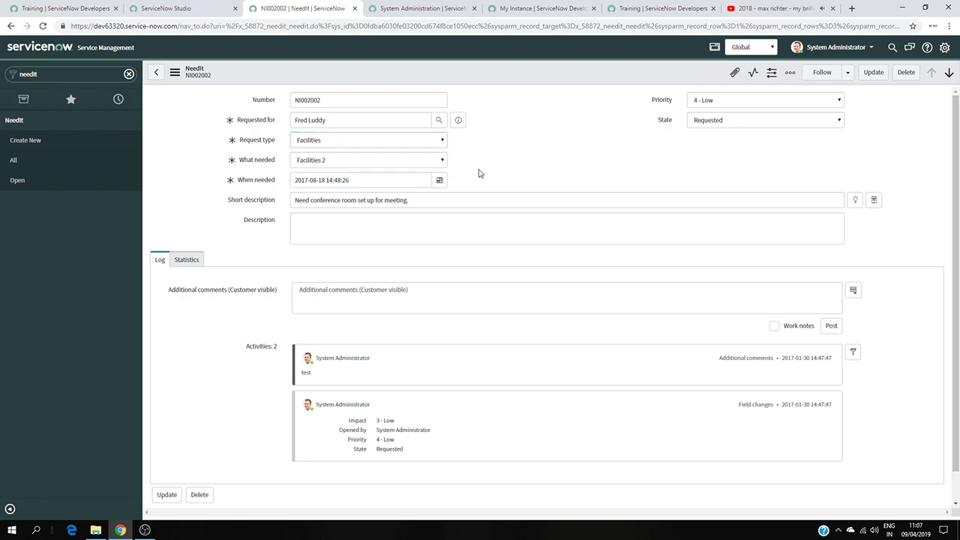
click(369, 161)
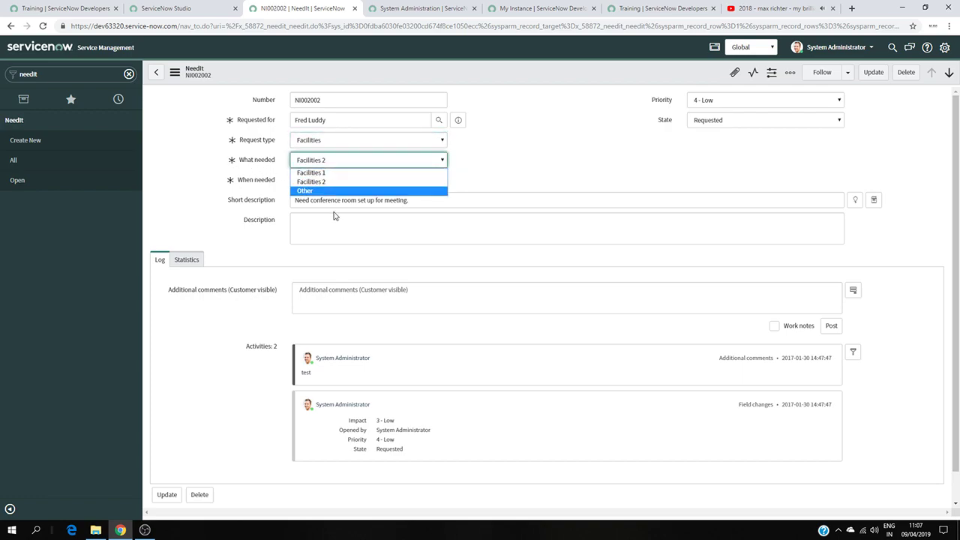
key(Escape)
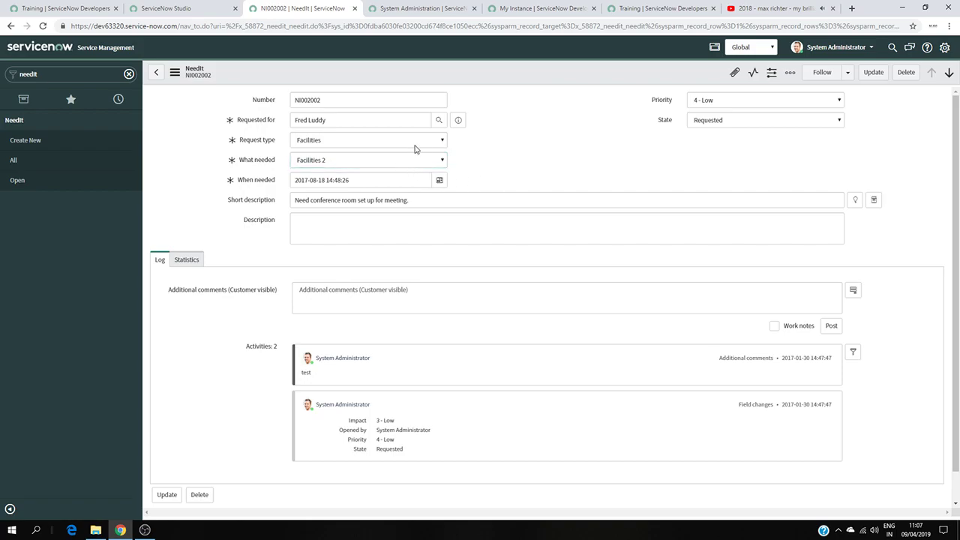
Change Request type to Legal and What needed to Legal 2, after briefly trying Other.
click(414, 141)
click(358, 171)
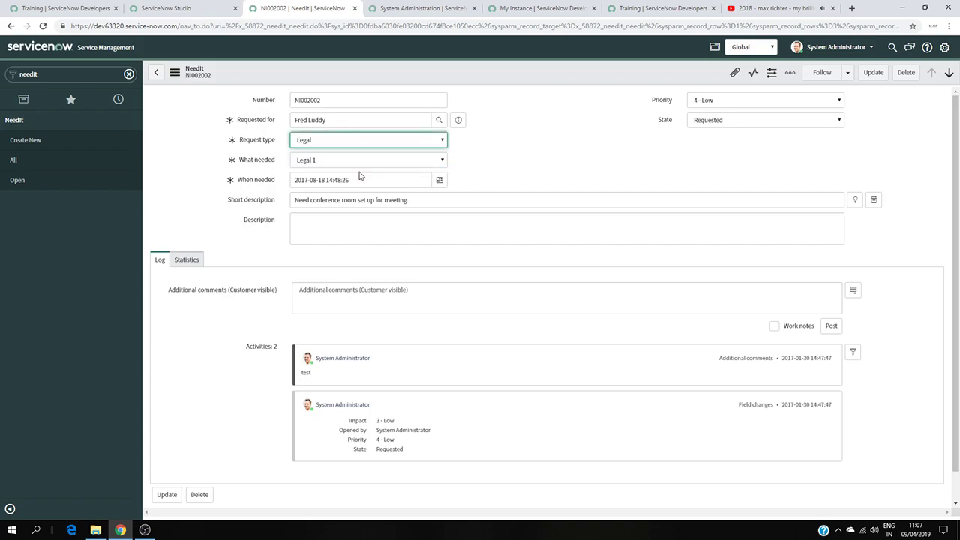
click(394, 162)
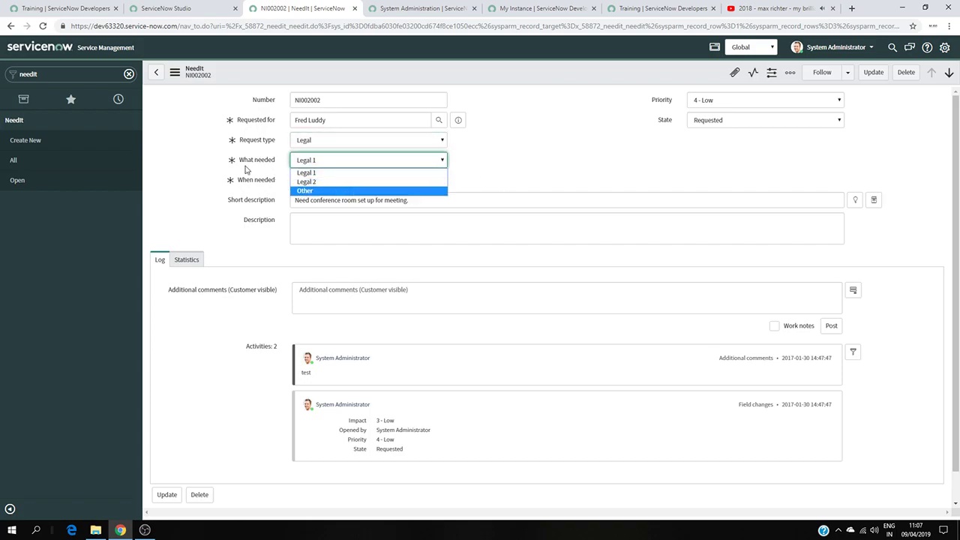
click(310, 191)
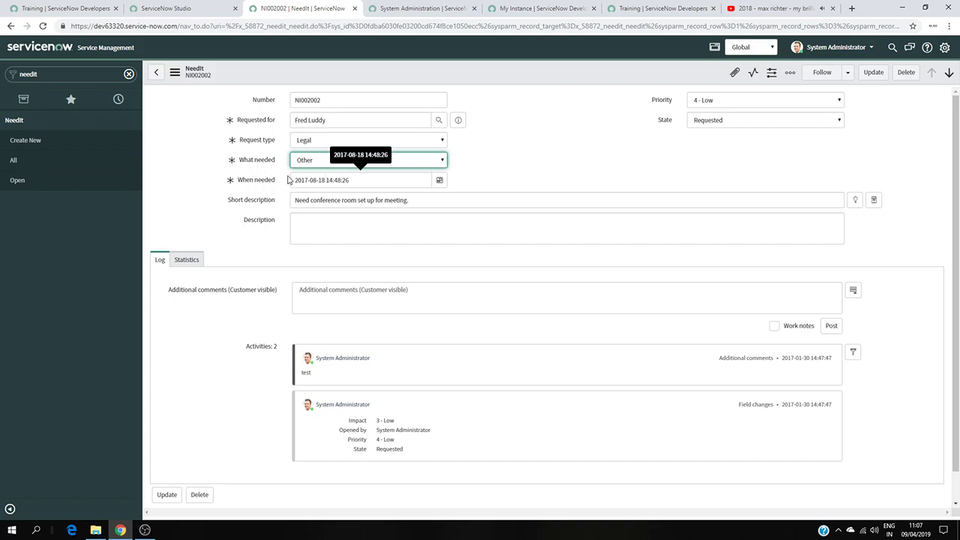
click(416, 160)
click(371, 182)
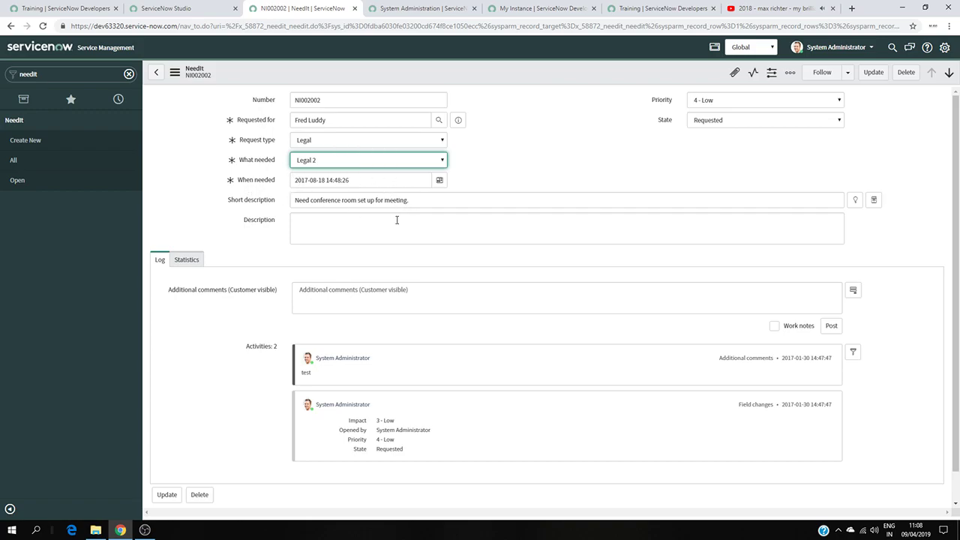
click(189, 7)
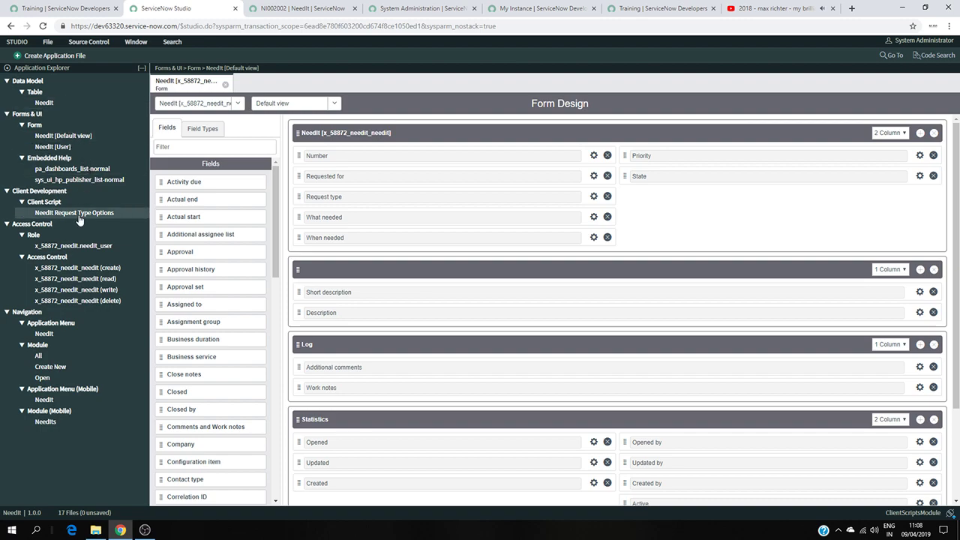
Show the Field Types list in Form Design, unmuting the music video at low volume.
click(201, 128)
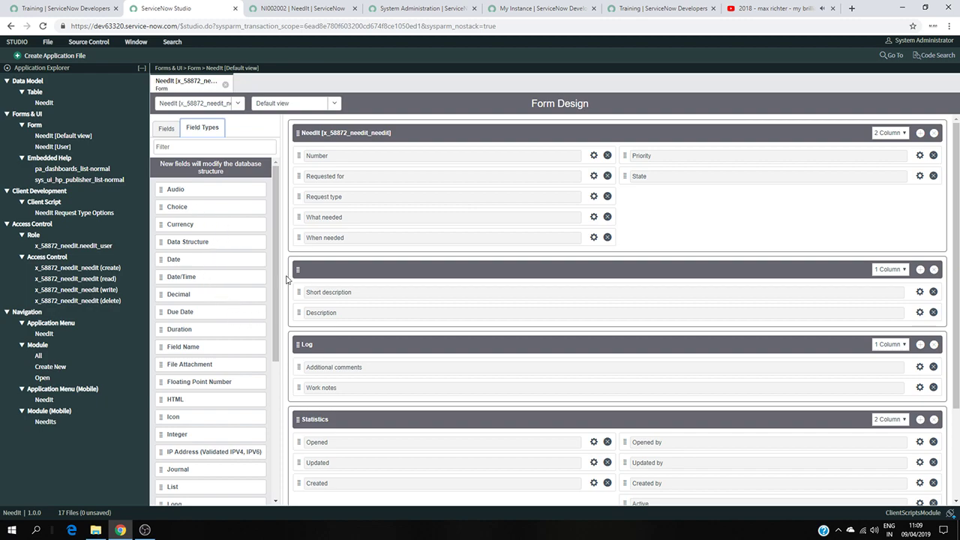
click(782, 7)
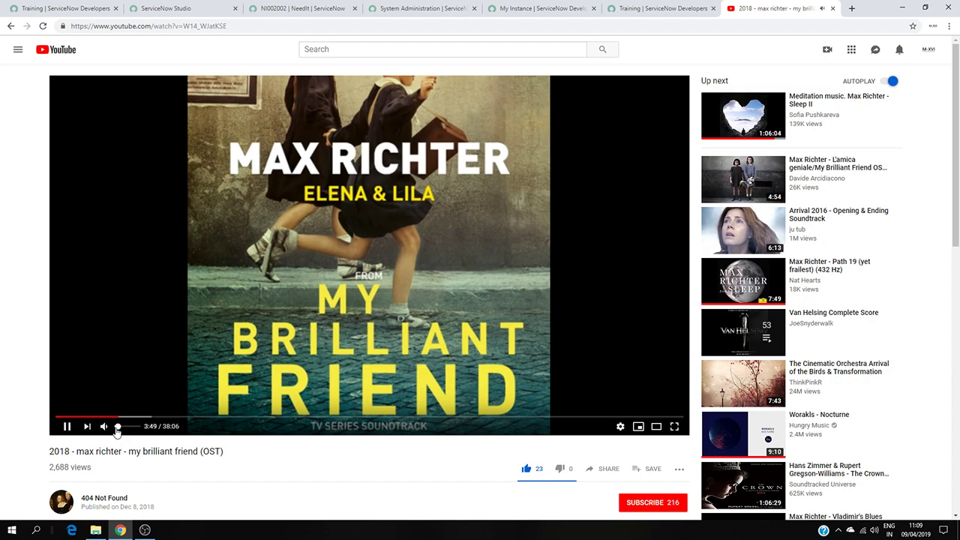
drag(116, 429, 118, 429)
click(311, 9)
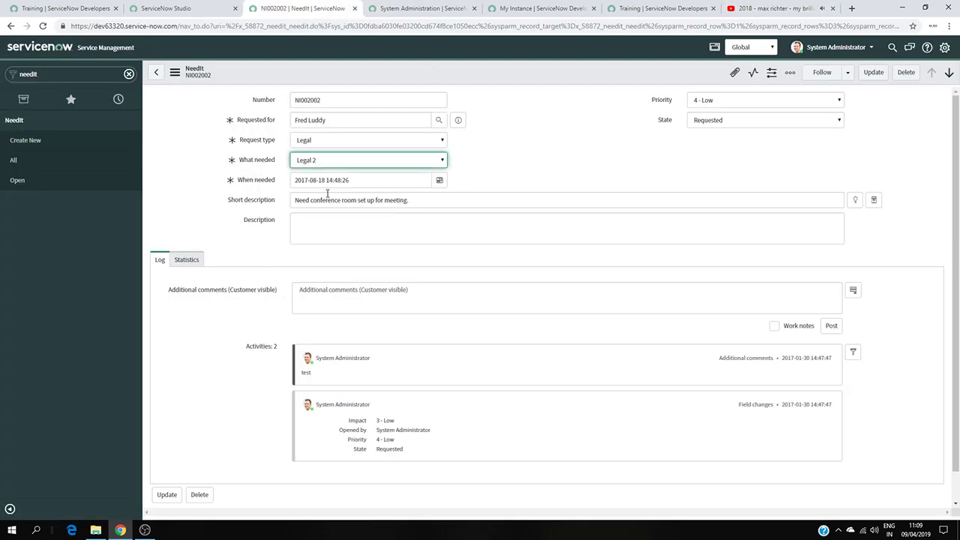
click(206, 7)
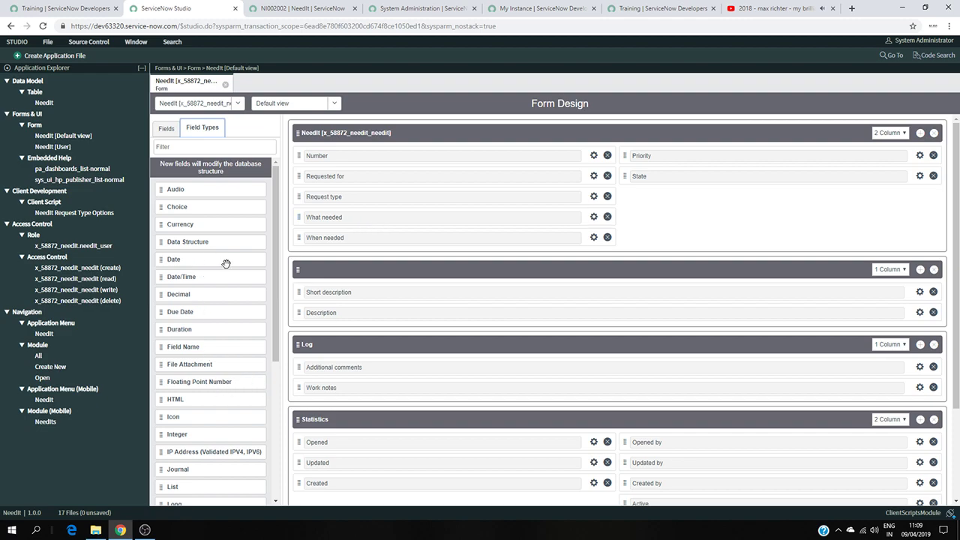
Scroll the Field Types list to locate the String type.
scroll(233, 264, down, 1)
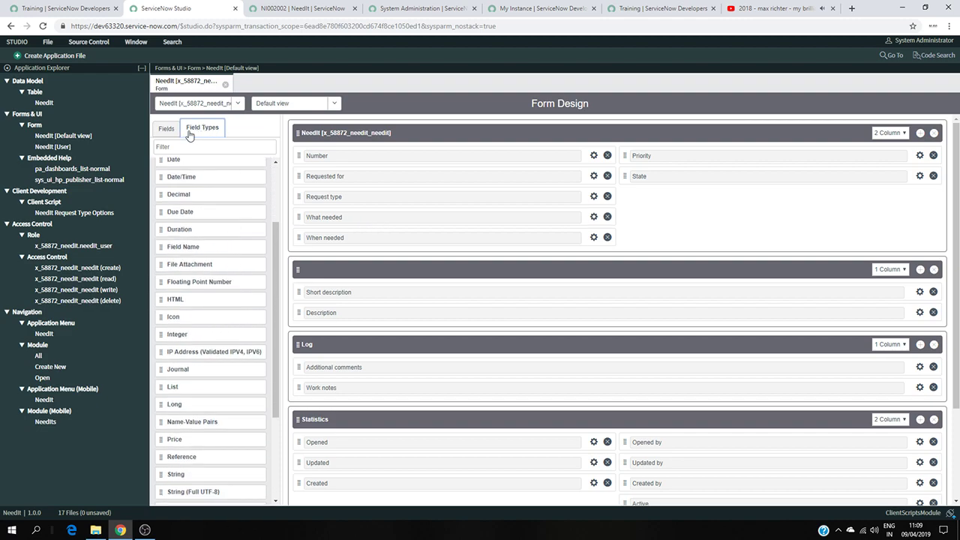
scroll(184, 157, down, 1)
click(166, 143)
click(166, 129)
click(193, 132)
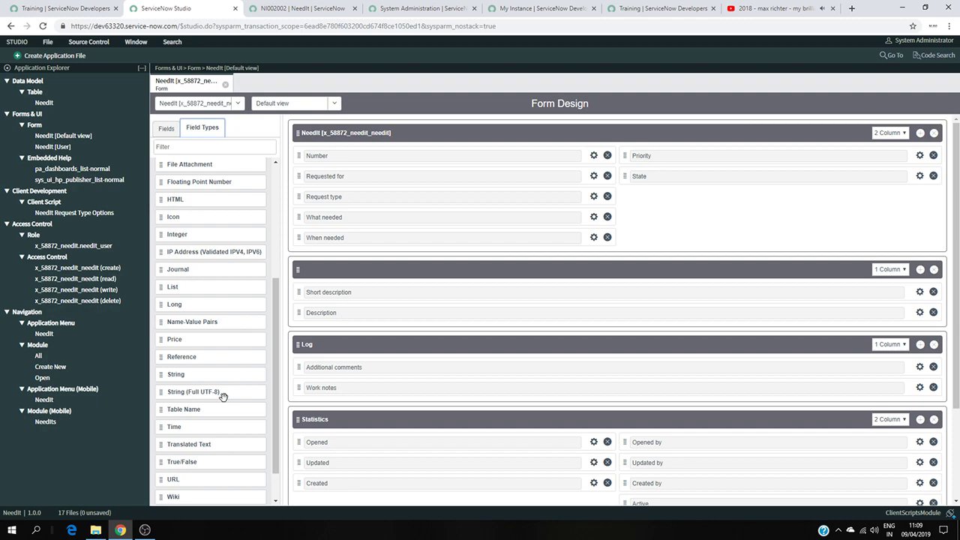
scroll(224, 390, down, 1)
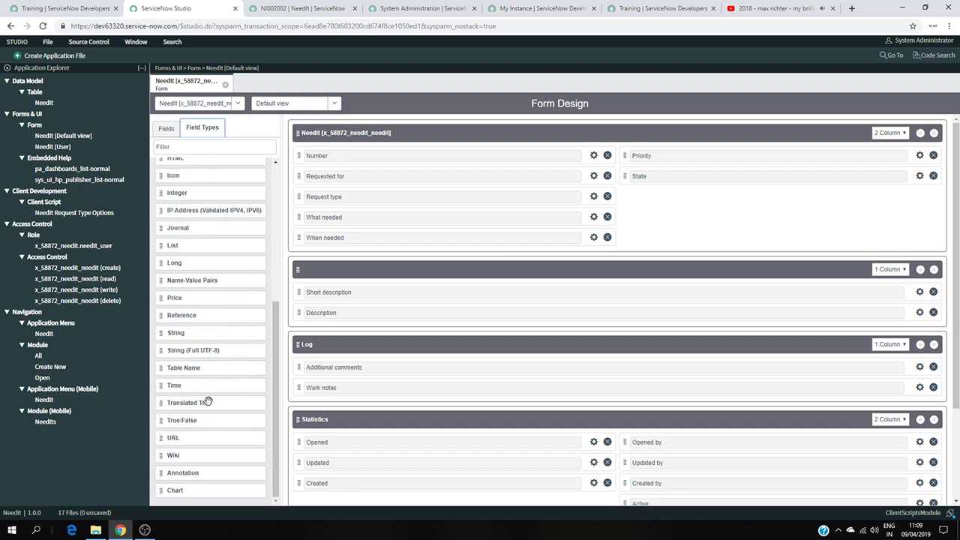
scroll(216, 304, up, 2)
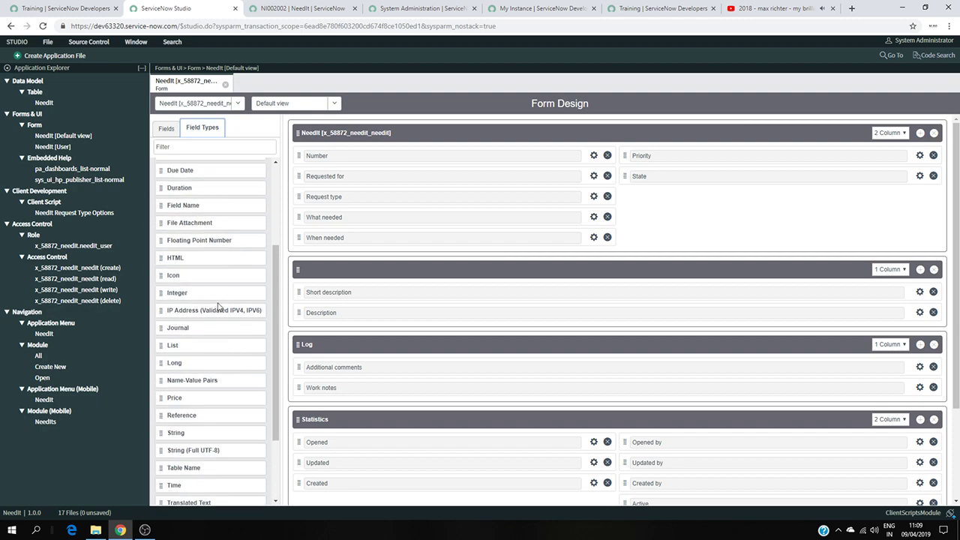
Add a String field labelled 'Other' (u_other) below What needed and save the form layout.
drag(188, 433, 350, 243)
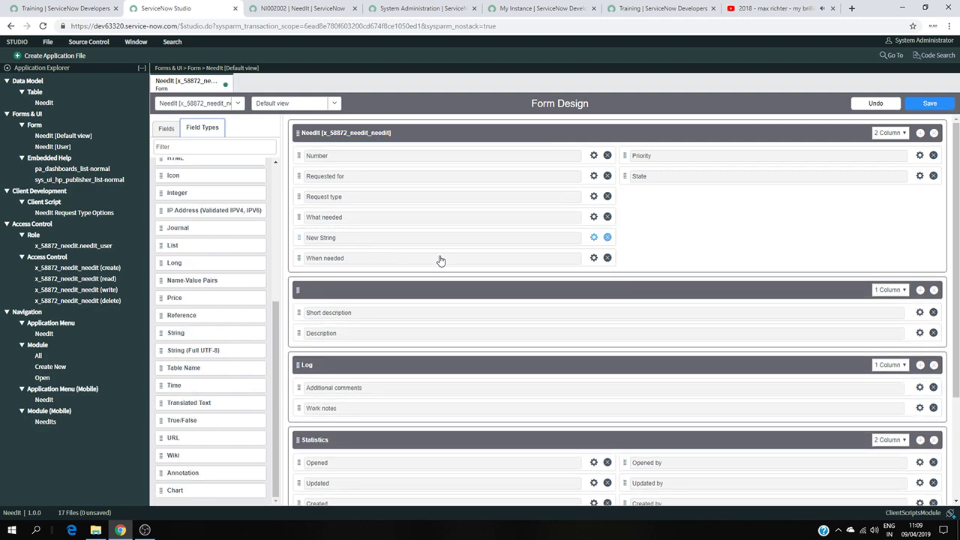
click(593, 238)
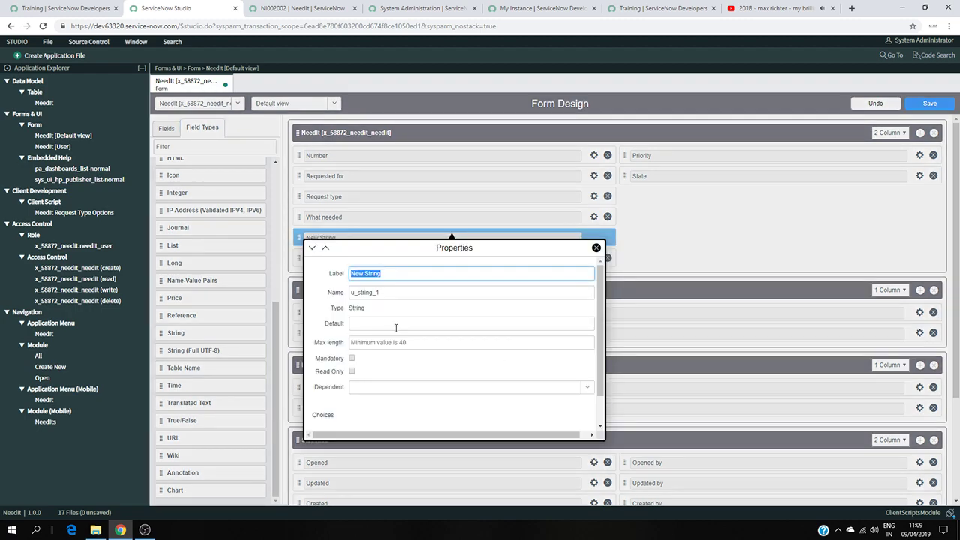
key(BackSpace)
text(Other)
key(Tab)
click(387, 293)
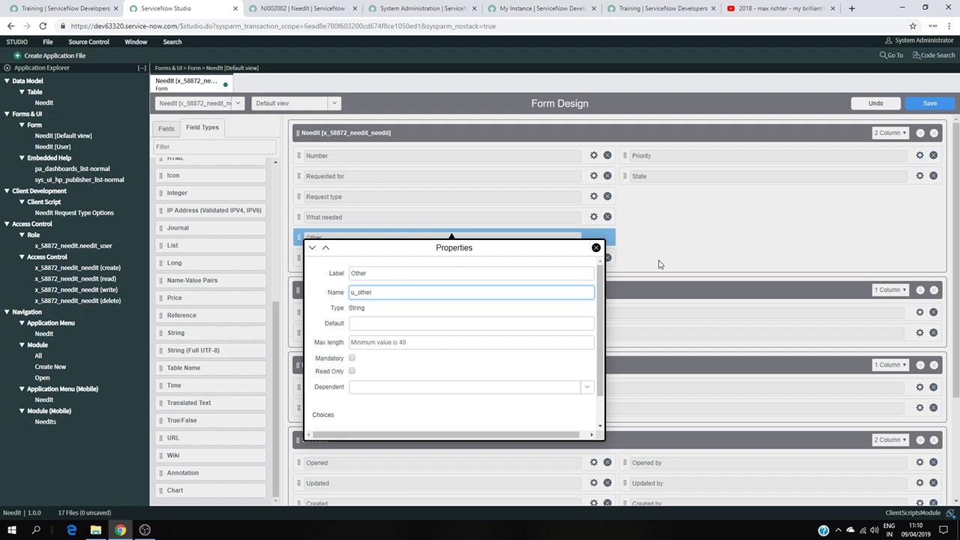
click(596, 247)
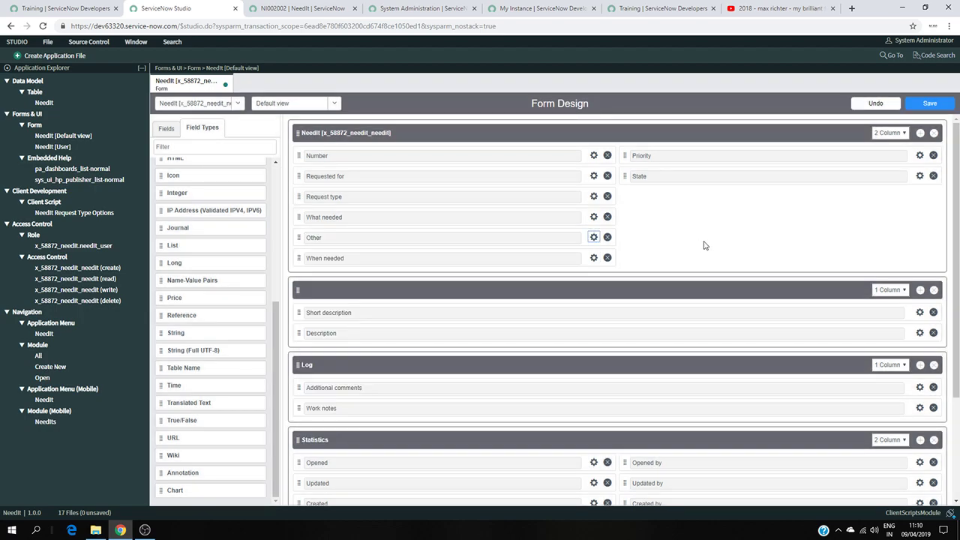
click(930, 104)
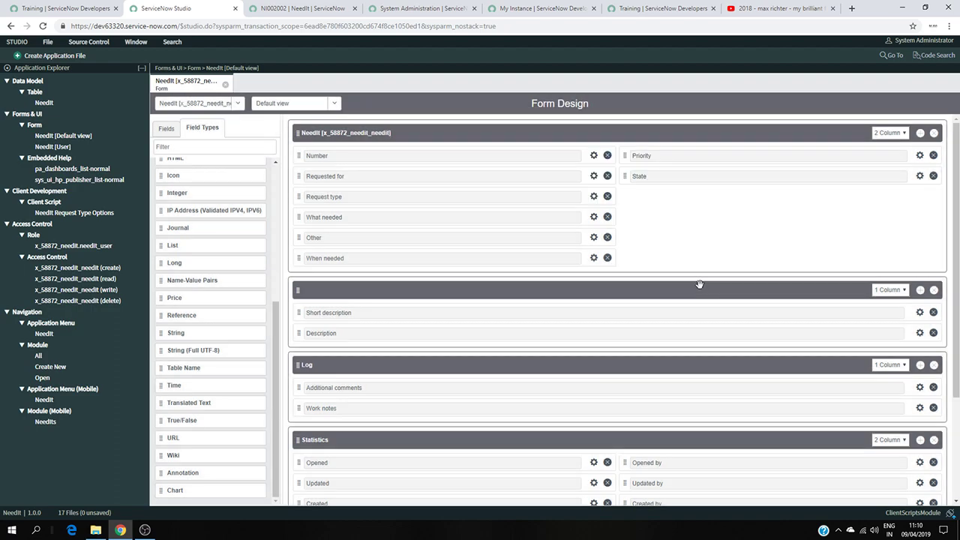
click(272, 11)
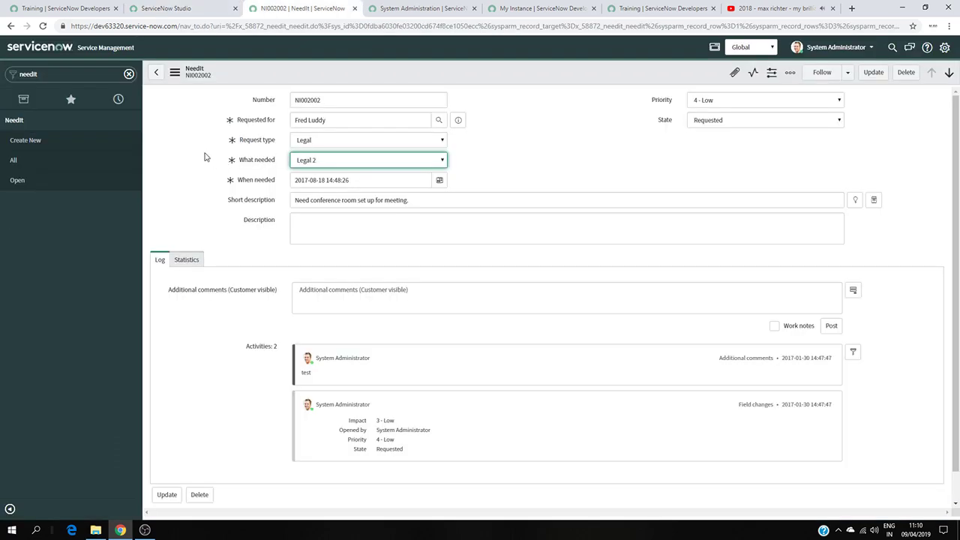
Reload NI002002 to show the empty Other field, testing What needed as Other then Facilities 2.
key(F5)
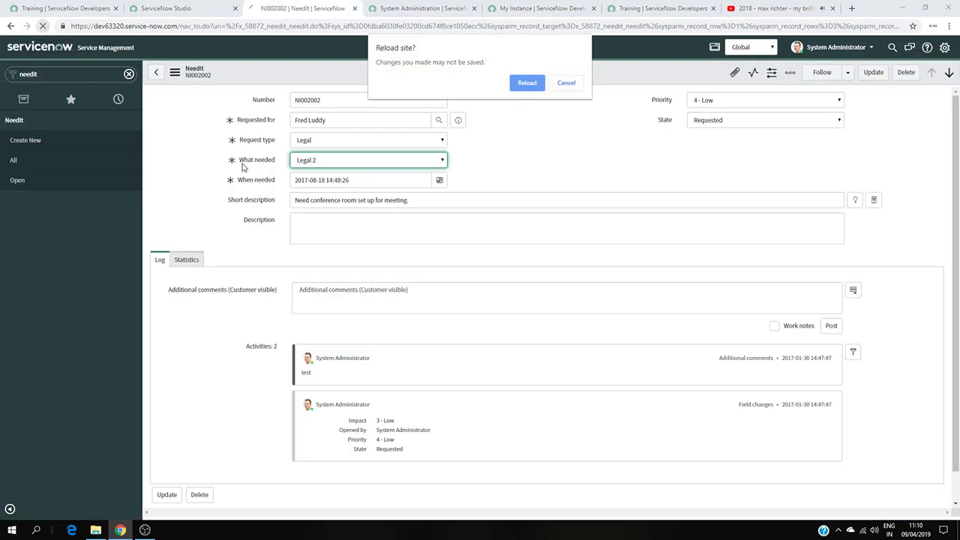
key(Return)
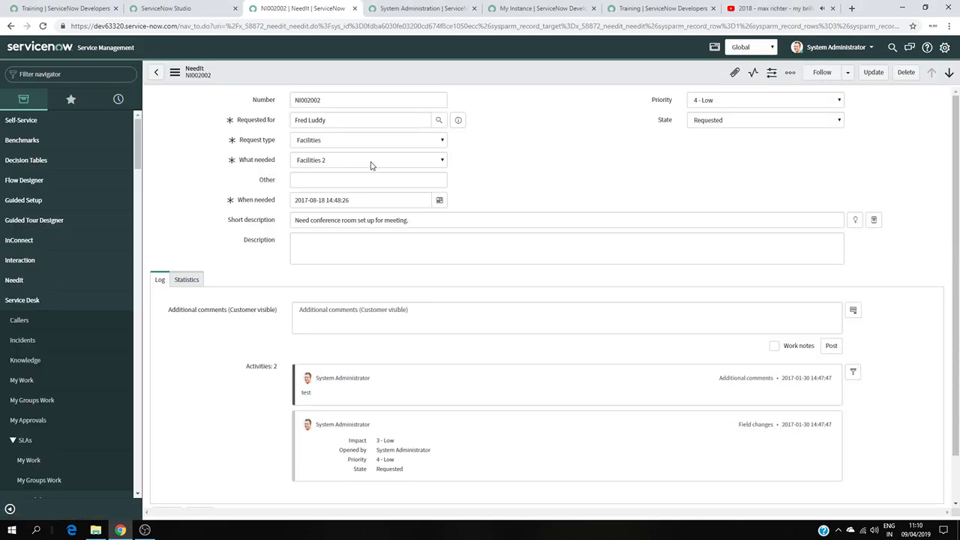
click(270, 185)
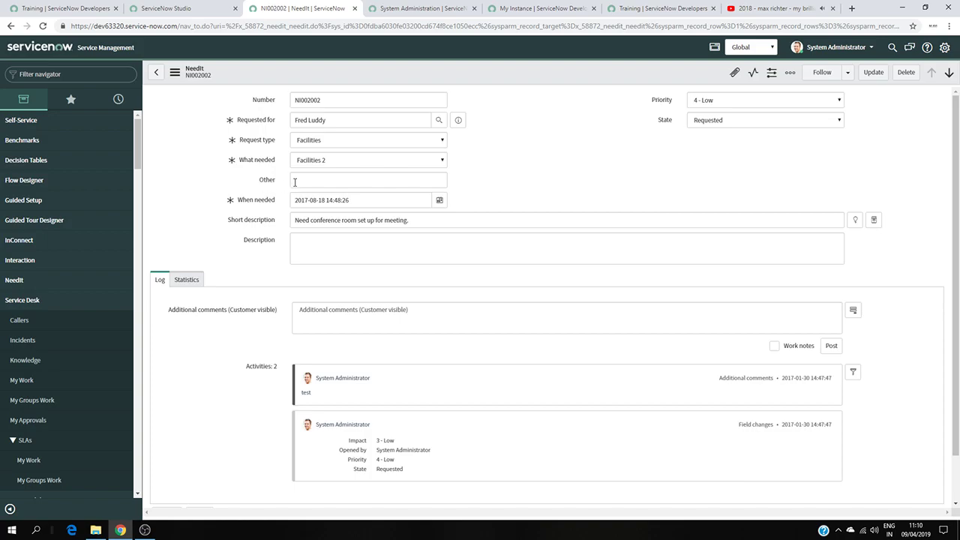
click(435, 164)
click(350, 192)
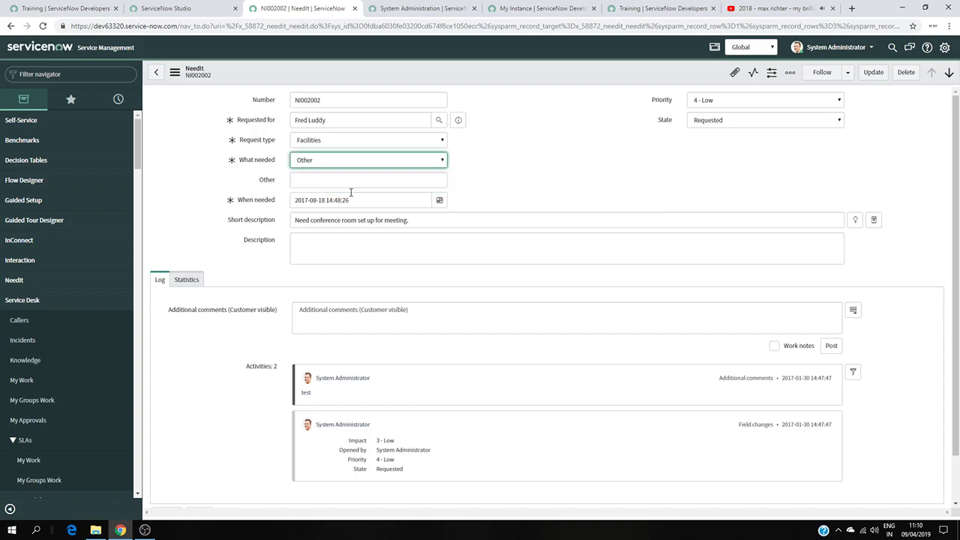
click(346, 169)
click(325, 184)
click(193, 9)
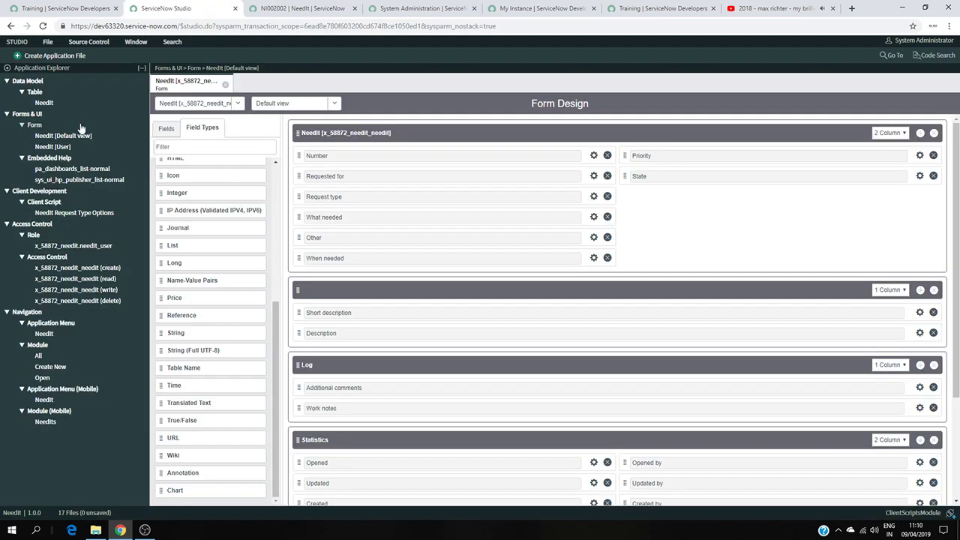
Create a new UI Policy application file, filtering the file types by 'ui'.
click(67, 56)
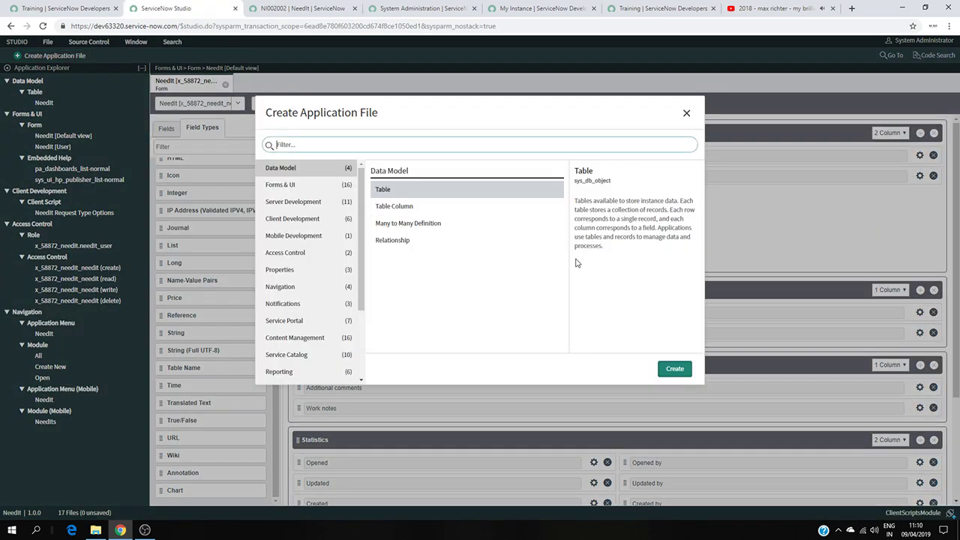
click(307, 146)
text(u)
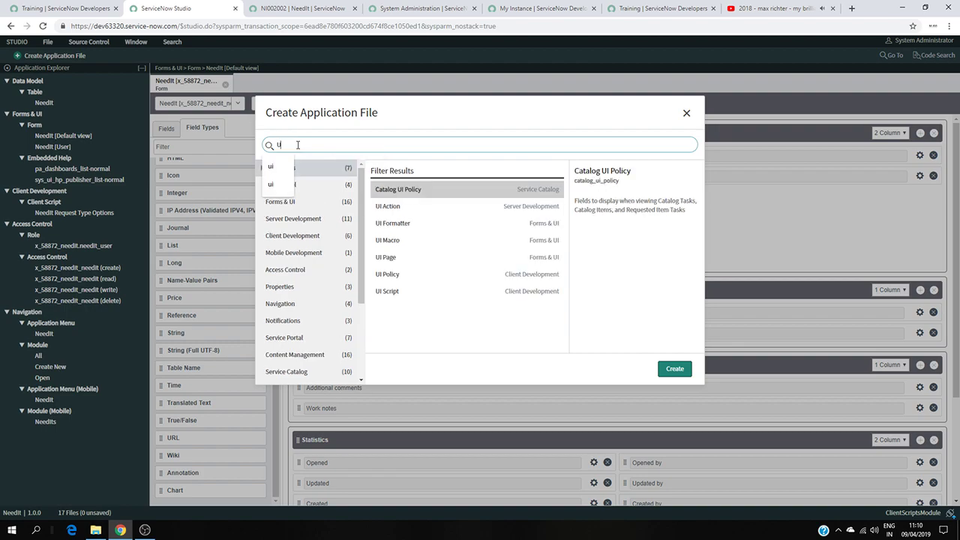
text(i)
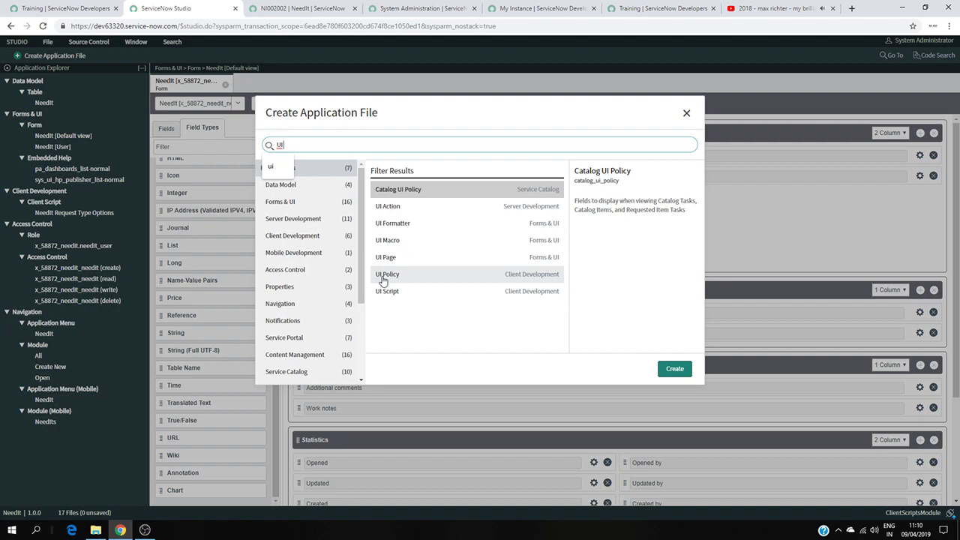
click(555, 277)
click(683, 369)
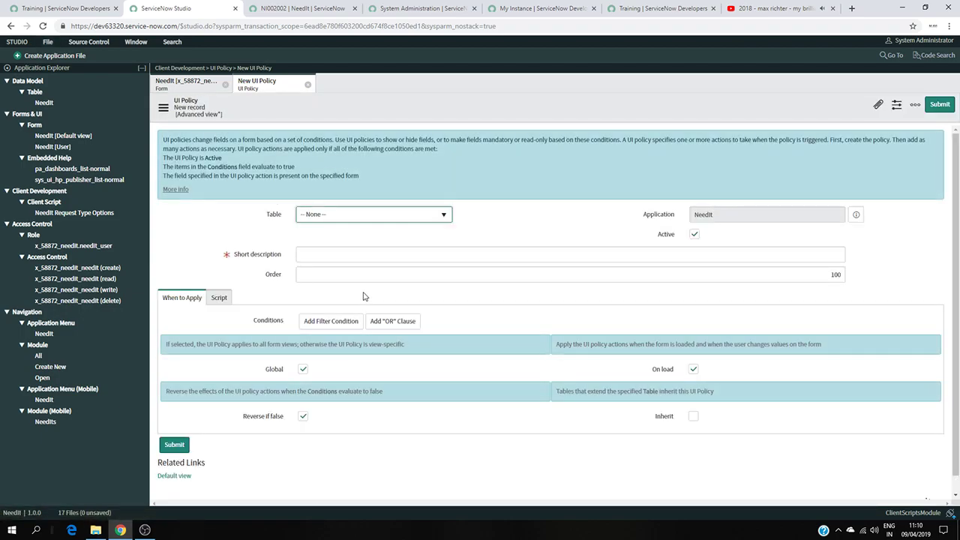
Set the new UI Policy's Table to NeedIt.
click(443, 216)
click(330, 262)
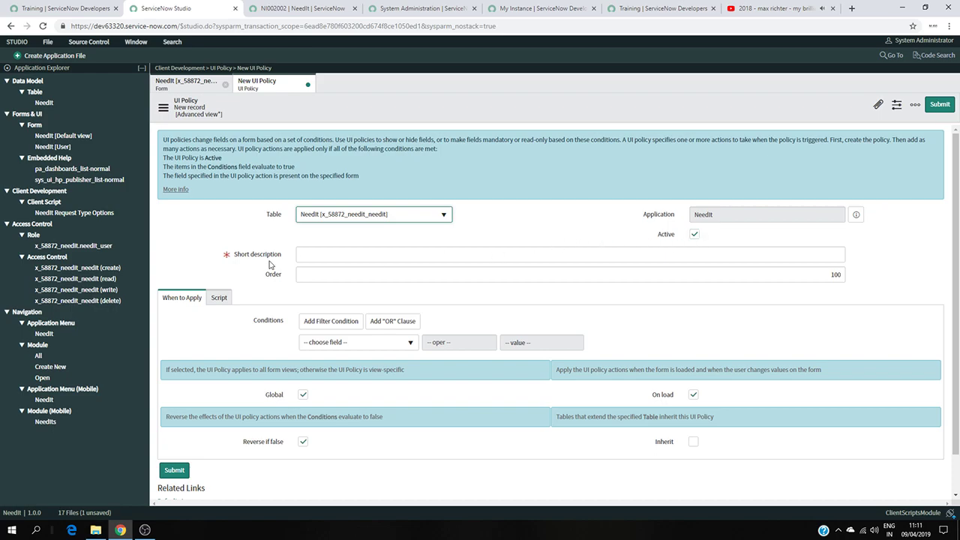
click(330, 254)
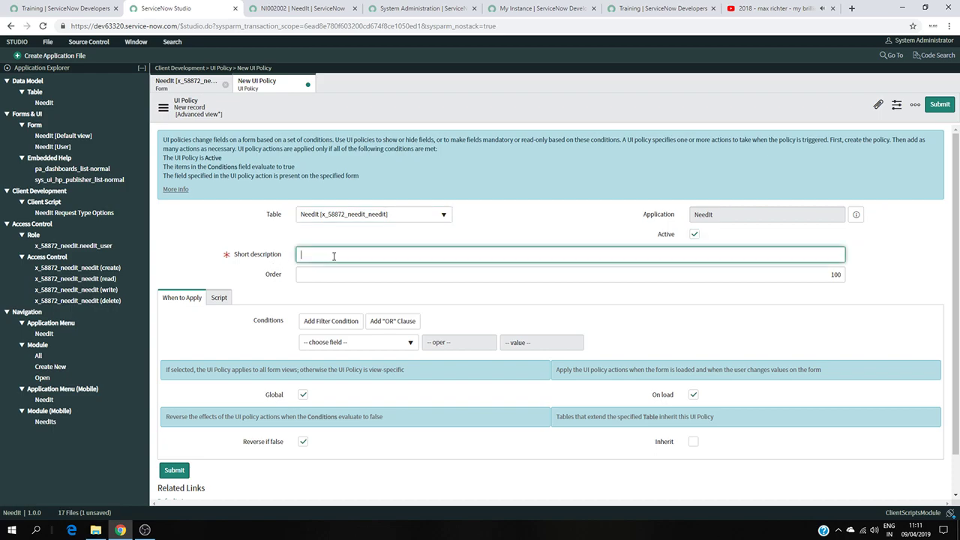
click(71, 8)
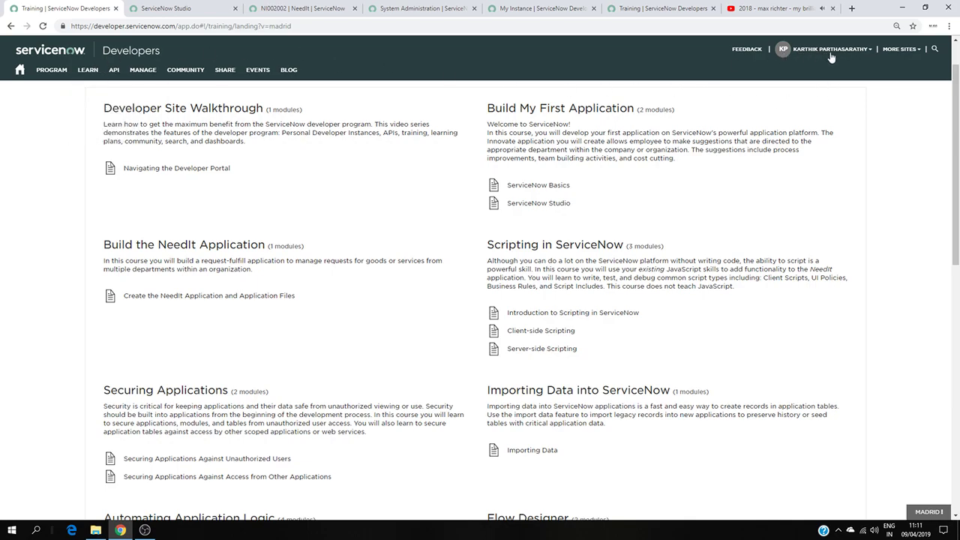
Open the Create UI Policies exercise in the Client-side Scripting module.
click(568, 334)
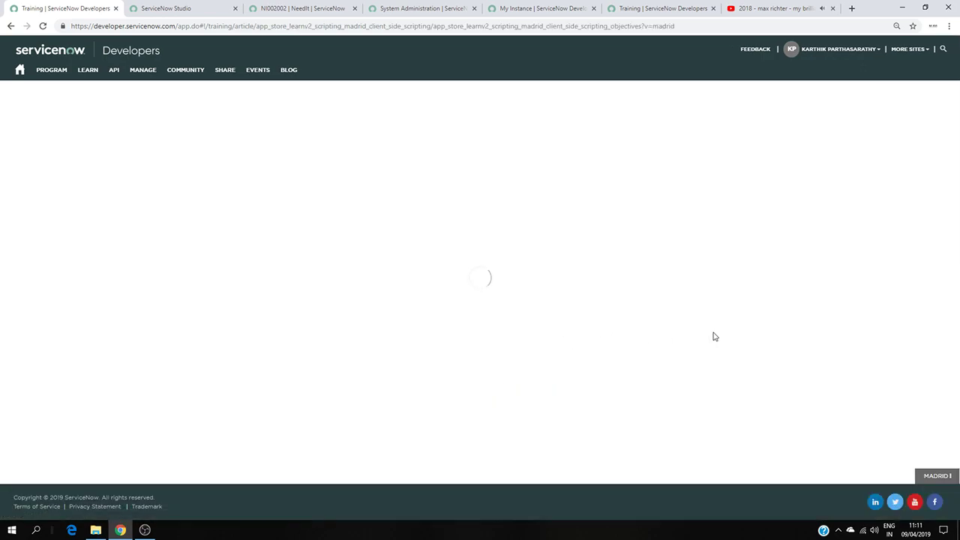
scroll(71, 334, down, 2)
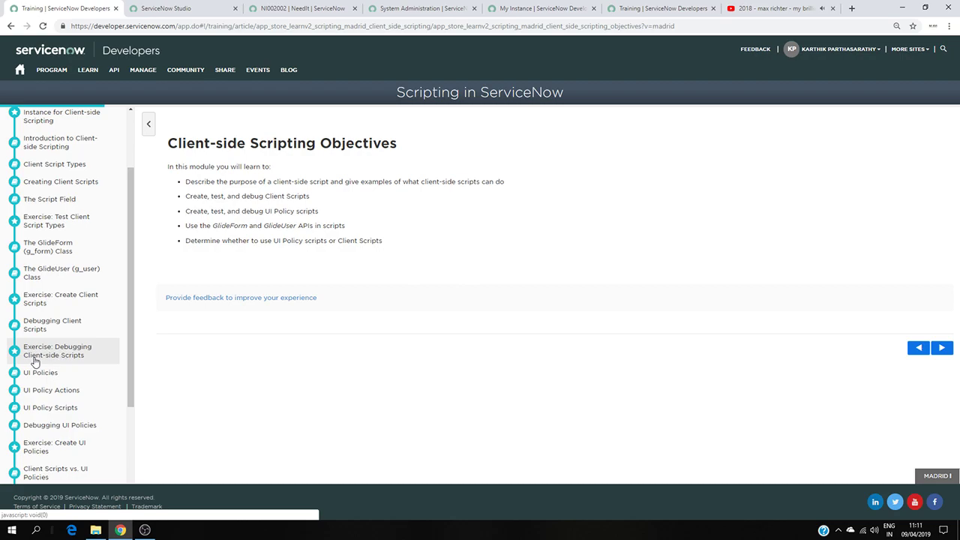
click(69, 300)
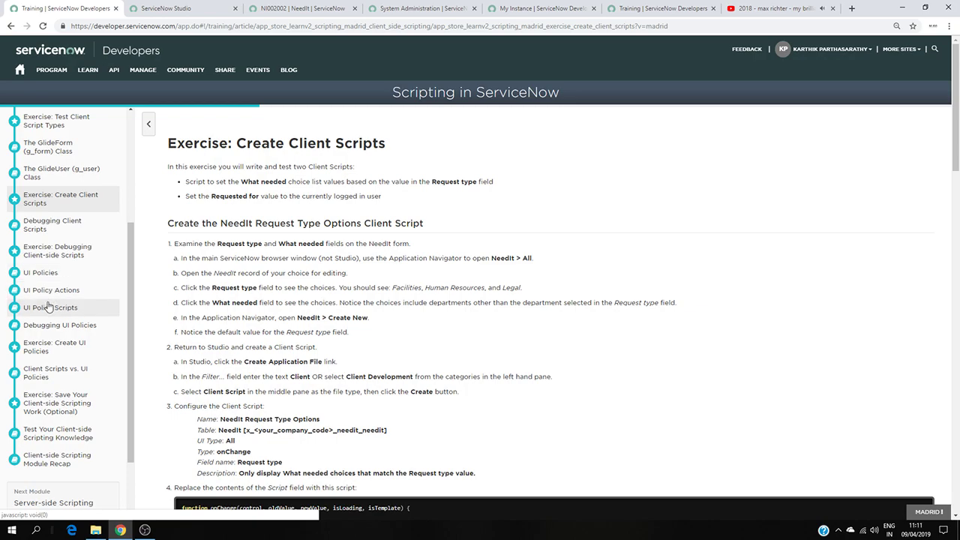
click(54, 346)
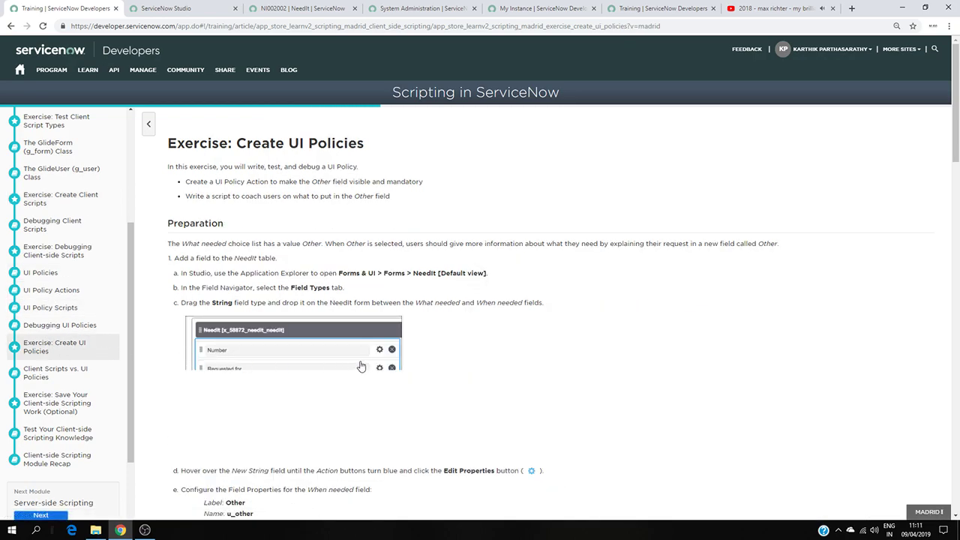
Copy the exercise's suggested UI Policy short description.
scroll(431, 337, down, 2)
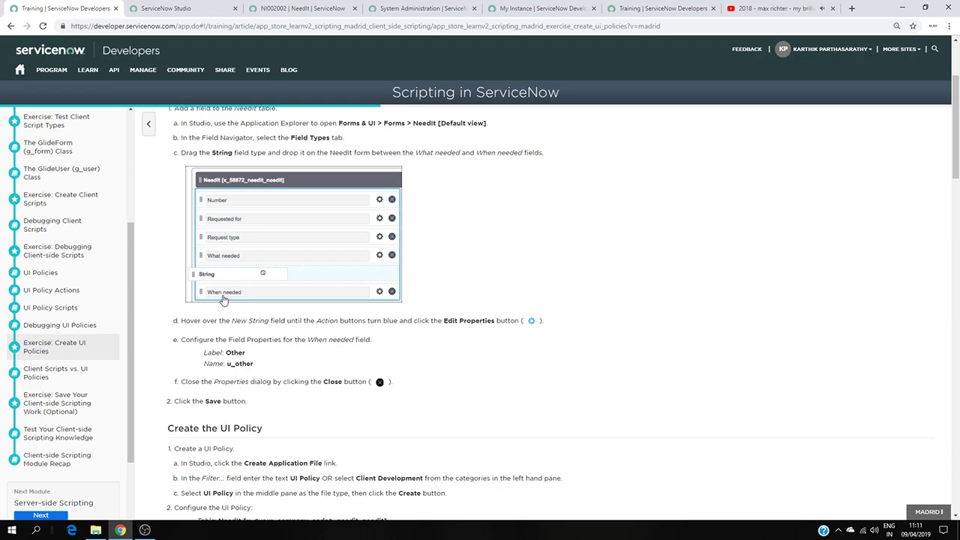
scroll(290, 297, down, 2)
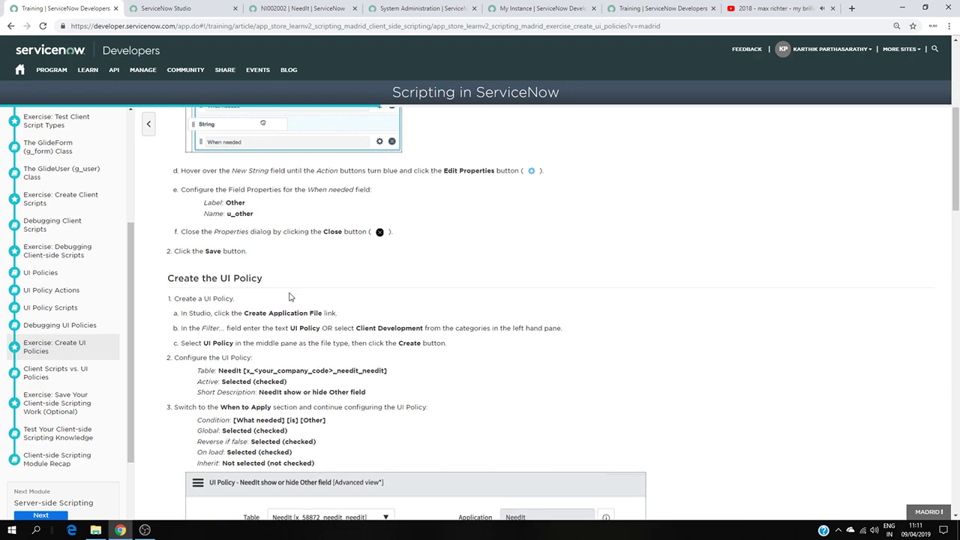
scroll(292, 293, down, 1)
scroll(323, 295, up, 2)
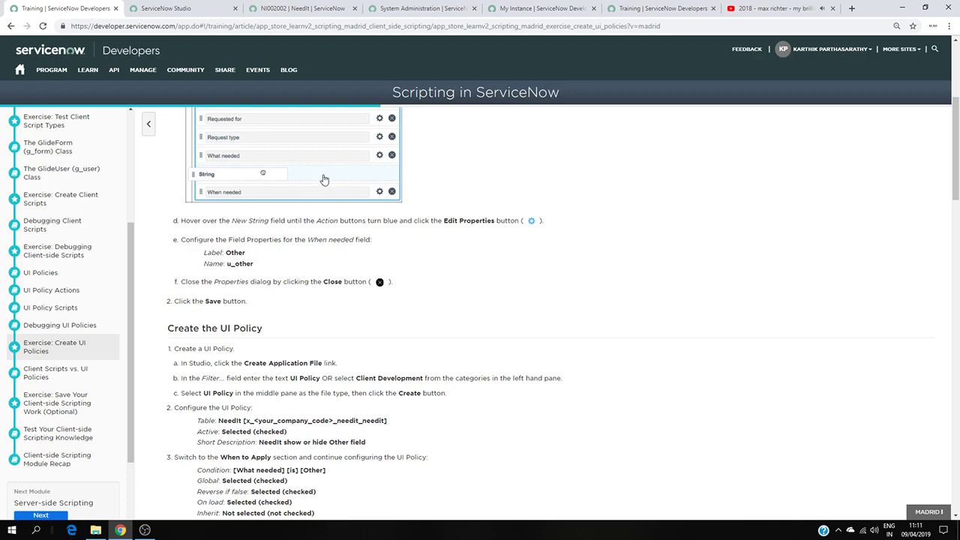
scroll(388, 366, down, 1)
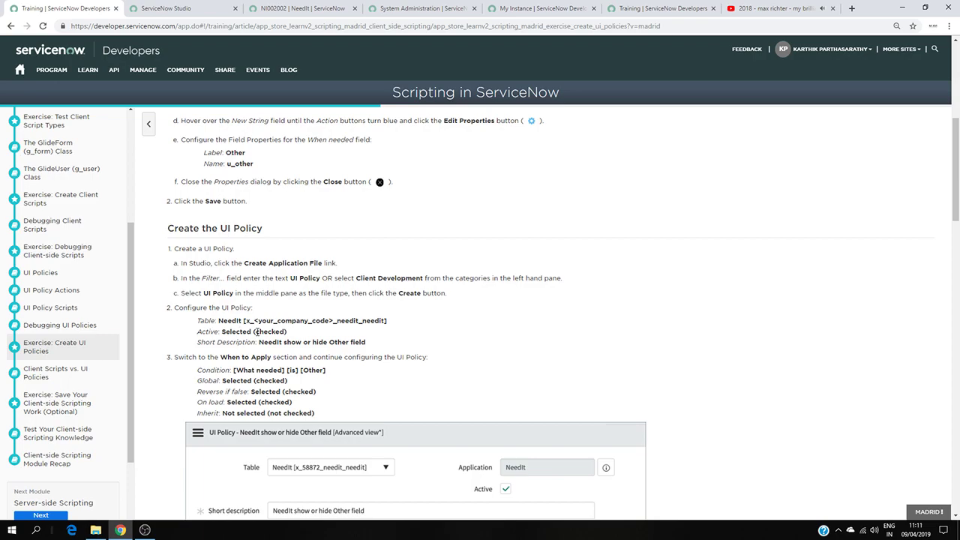
drag(367, 343, 264, 345)
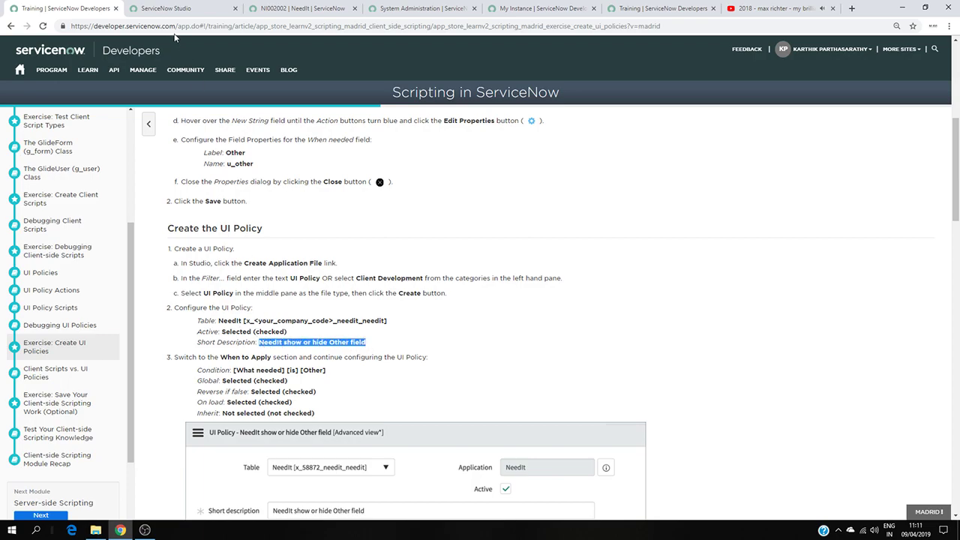
click(300, 8)
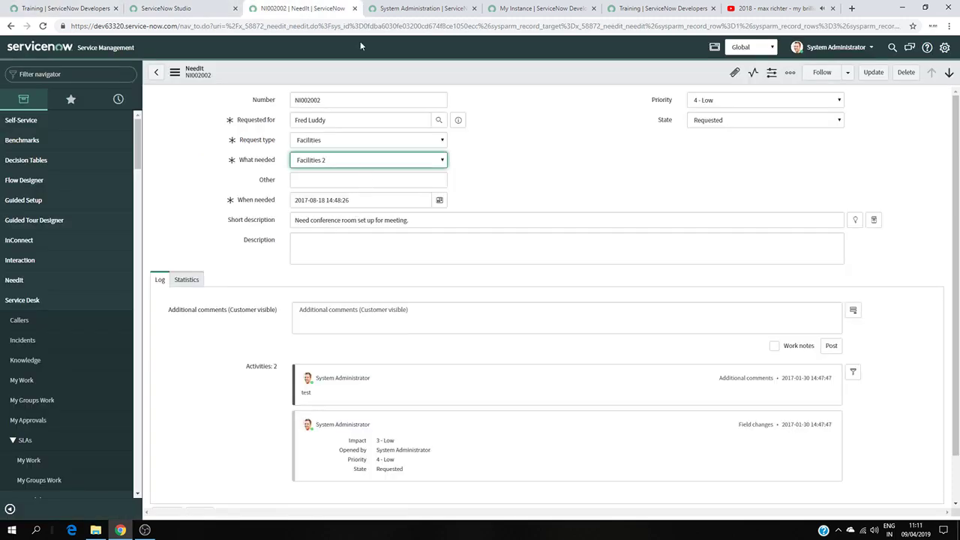
Paste 'NeedIt show or hide Other field' as short description and add condition What needed is Other.
click(158, 8)
text(NeedIt show or hide Other field)
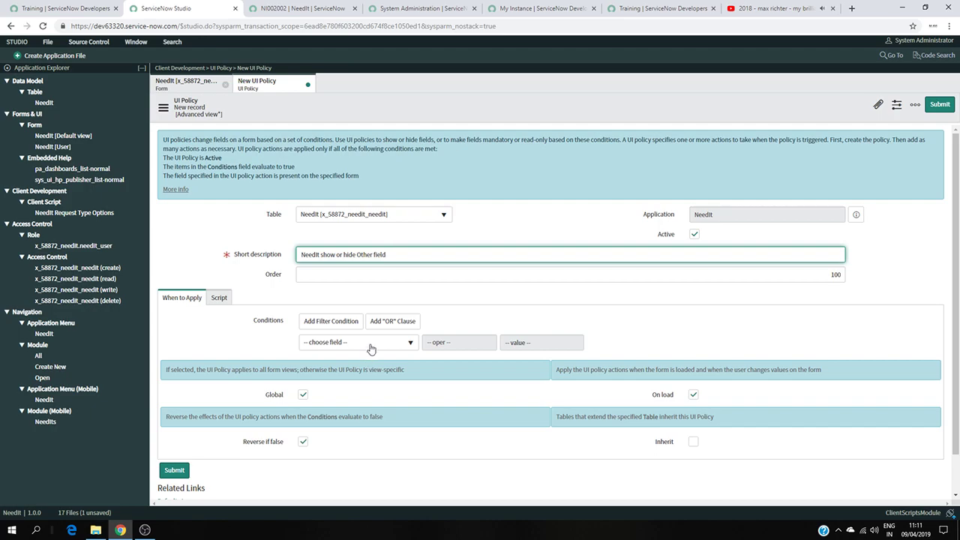
click(402, 346)
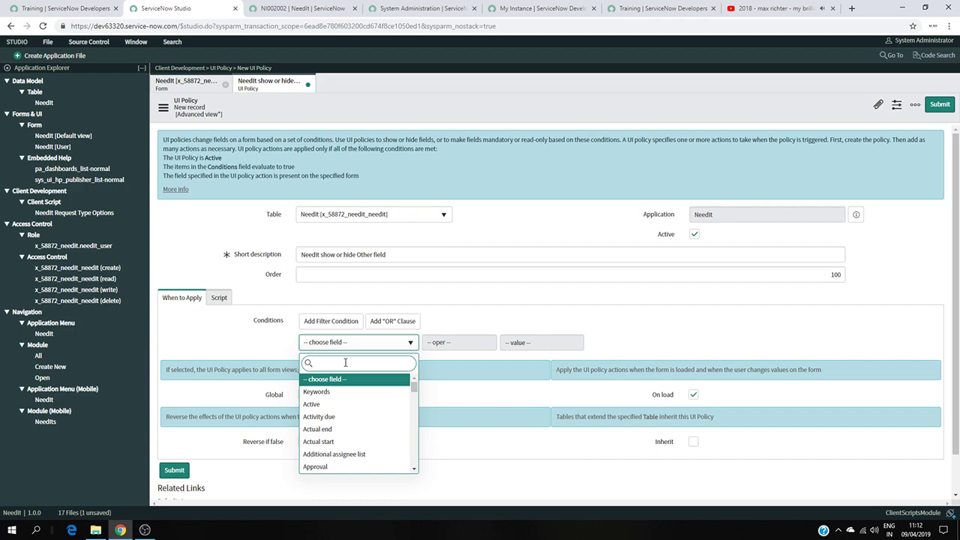
text(WH)
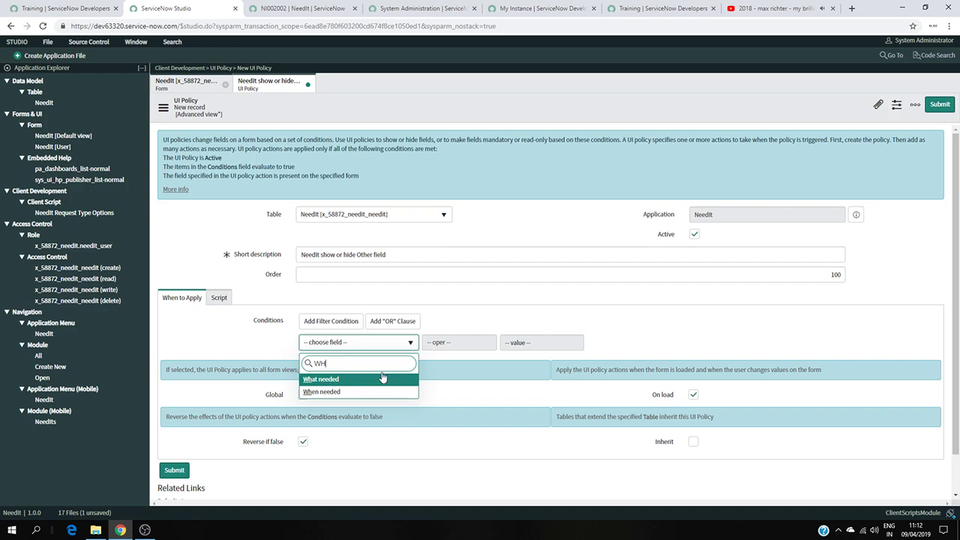
click(322, 382)
click(569, 347)
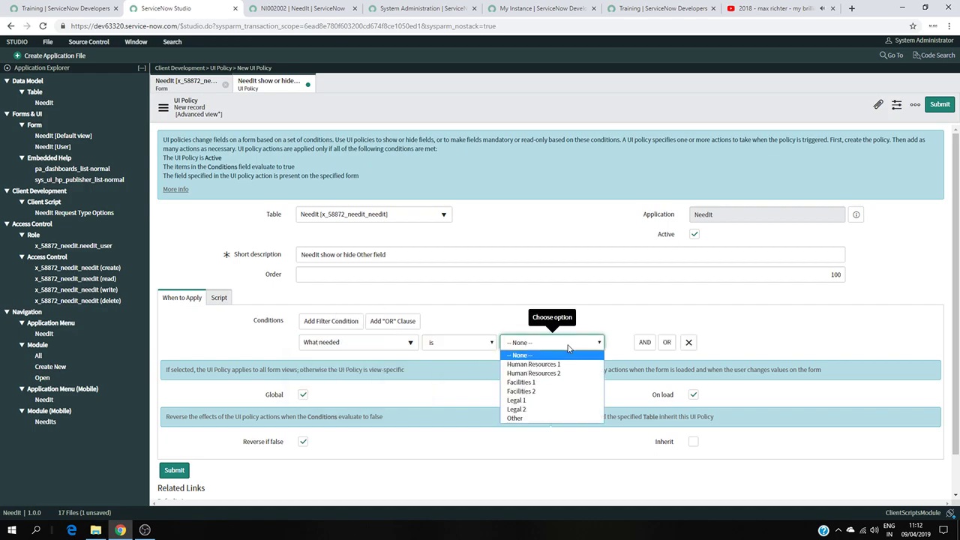
click(519, 418)
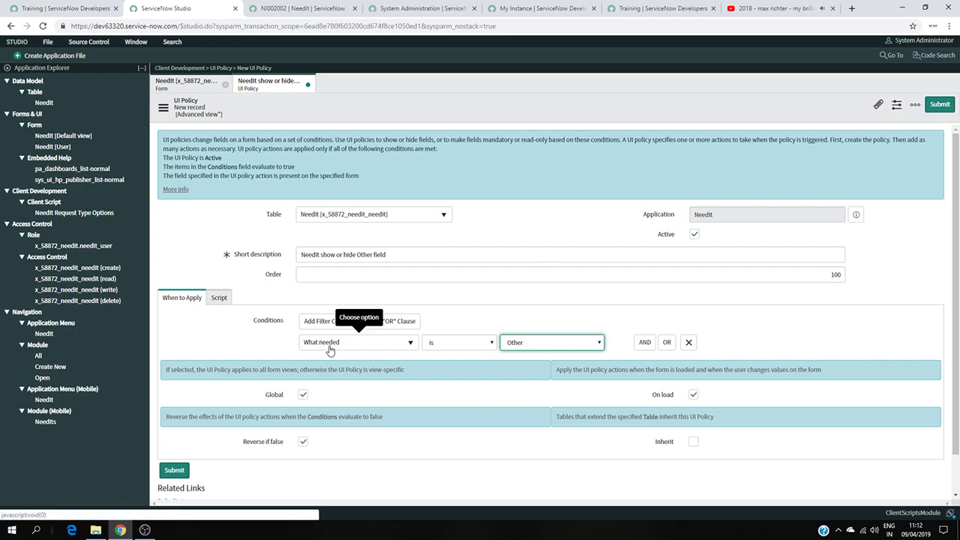
Set What needed to Other on NI002002, then go back to the UI Policy in Studio.
key(ctrl+Tab)
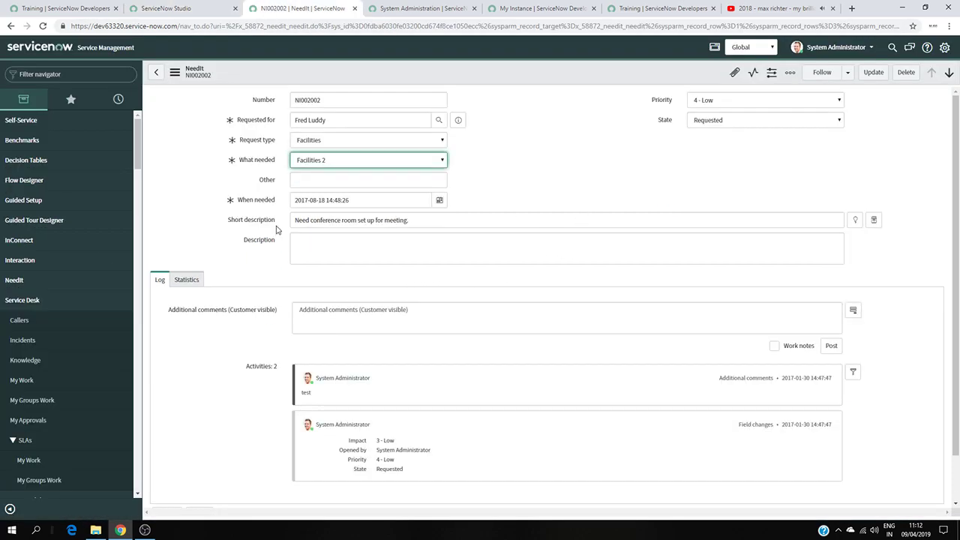
click(352, 161)
click(340, 196)
click(202, 8)
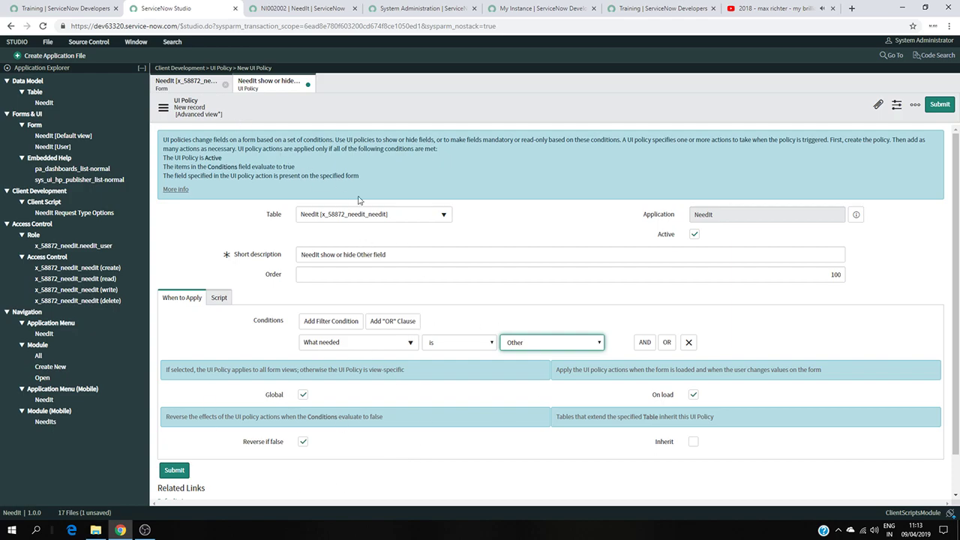
Submit the UI policy and start a new action from its UI Policy Actions related list.
click(177, 469)
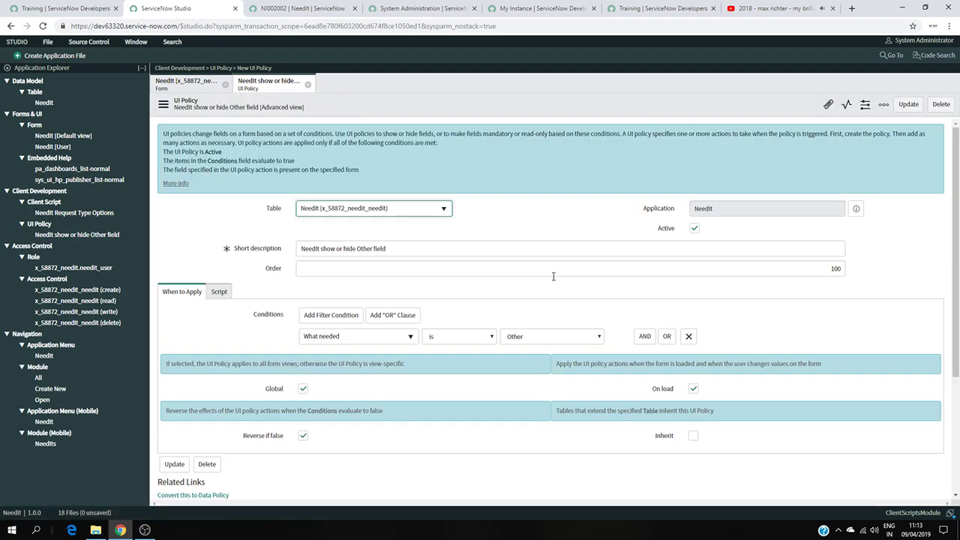
scroll(556, 278, down, 3)
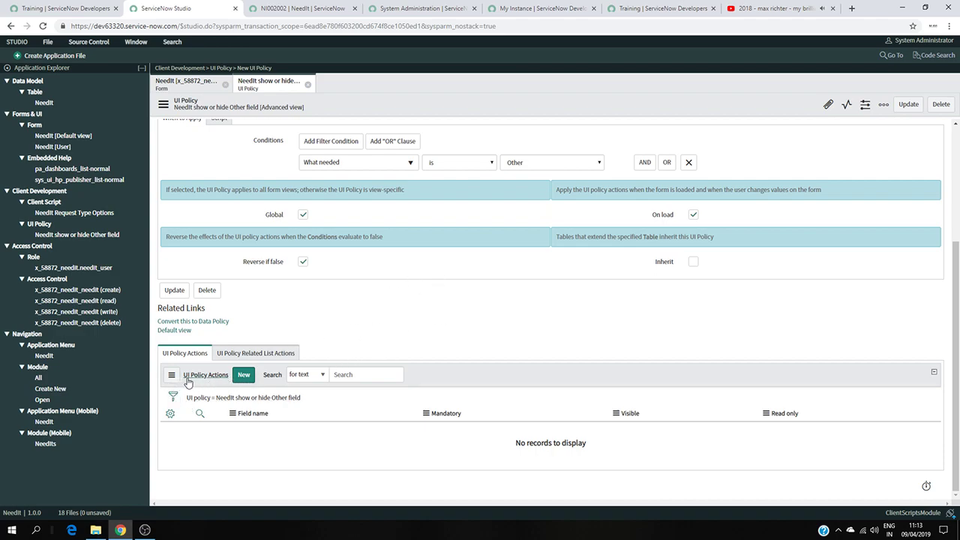
click(243, 375)
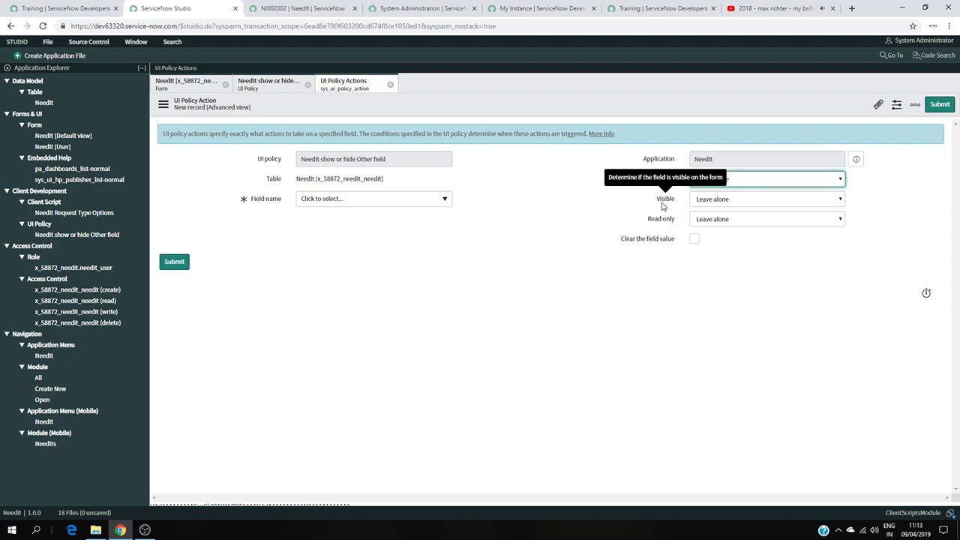
Keep Mandatory, Visible and Read only at Leave alone and set Field name to Other.
click(822, 185)
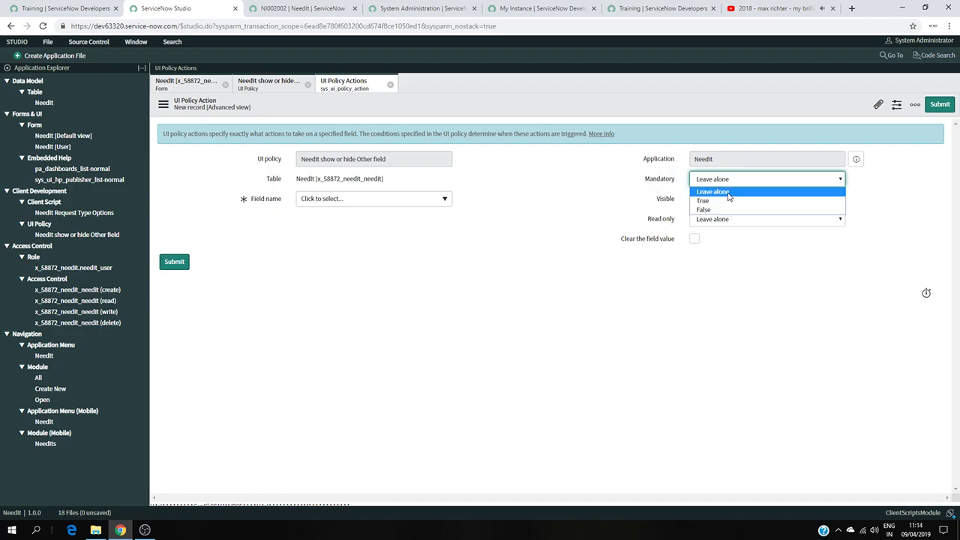
click(654, 201)
click(724, 201)
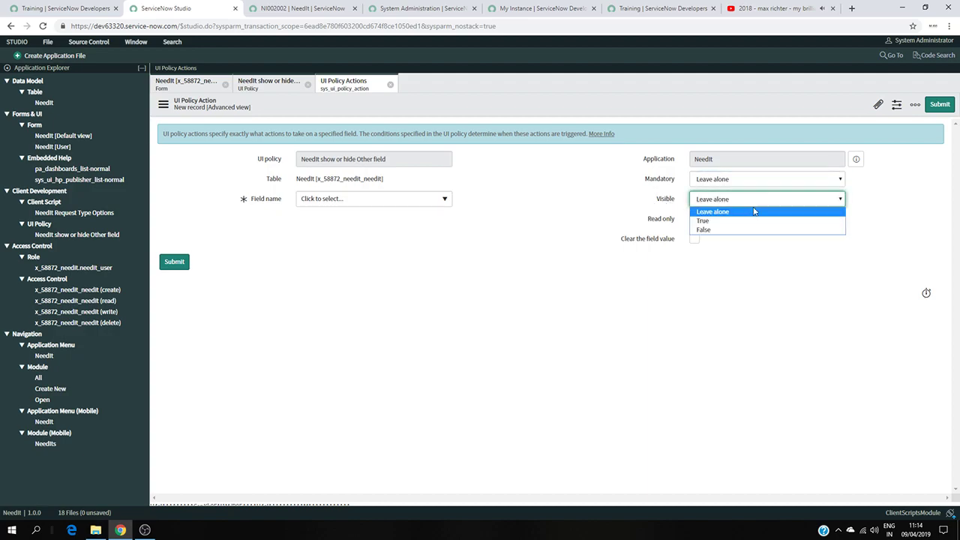
click(746, 211)
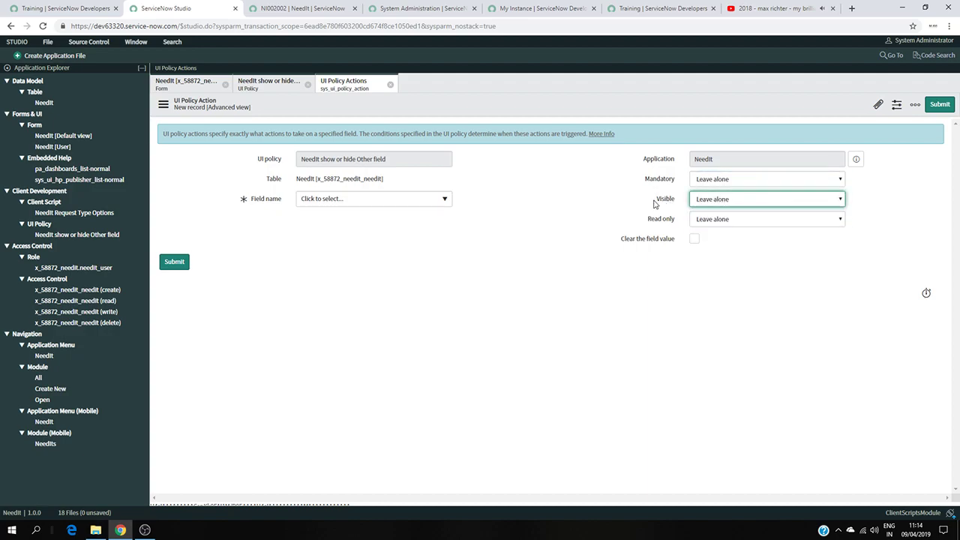
click(747, 221)
click(651, 215)
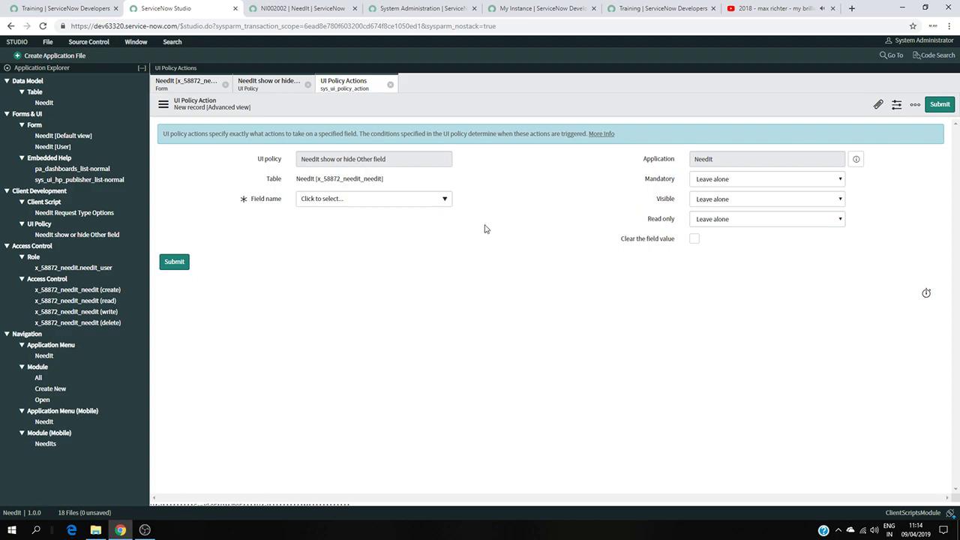
click(442, 199)
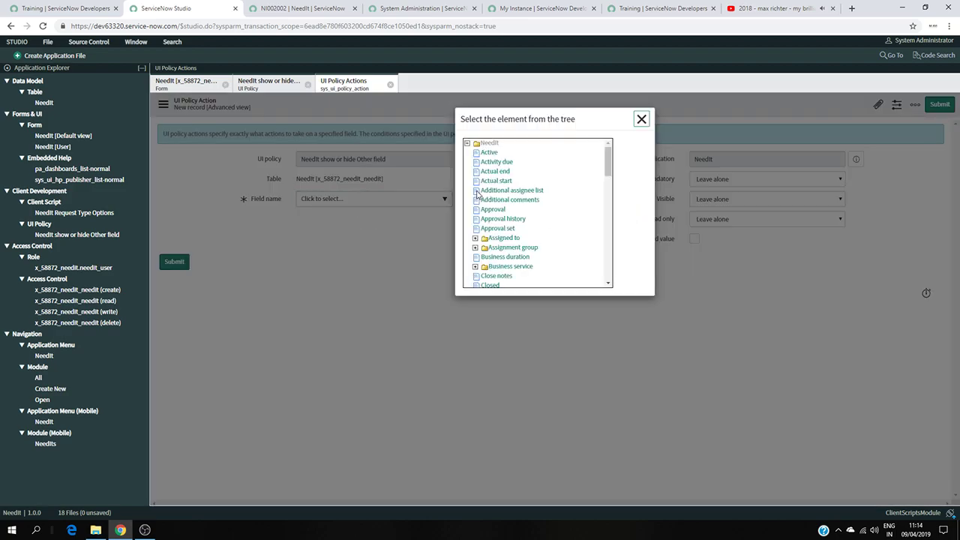
drag(608, 163, 606, 245)
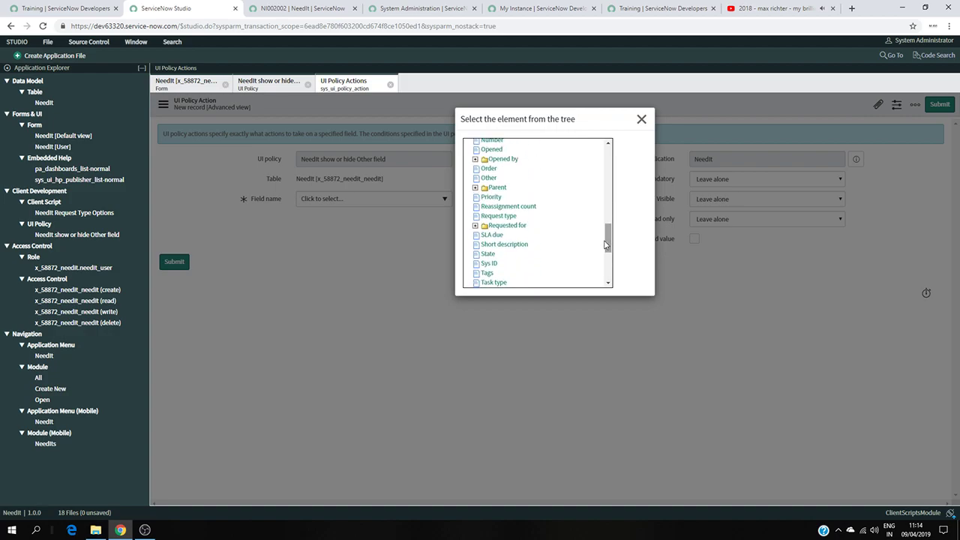
click(488, 177)
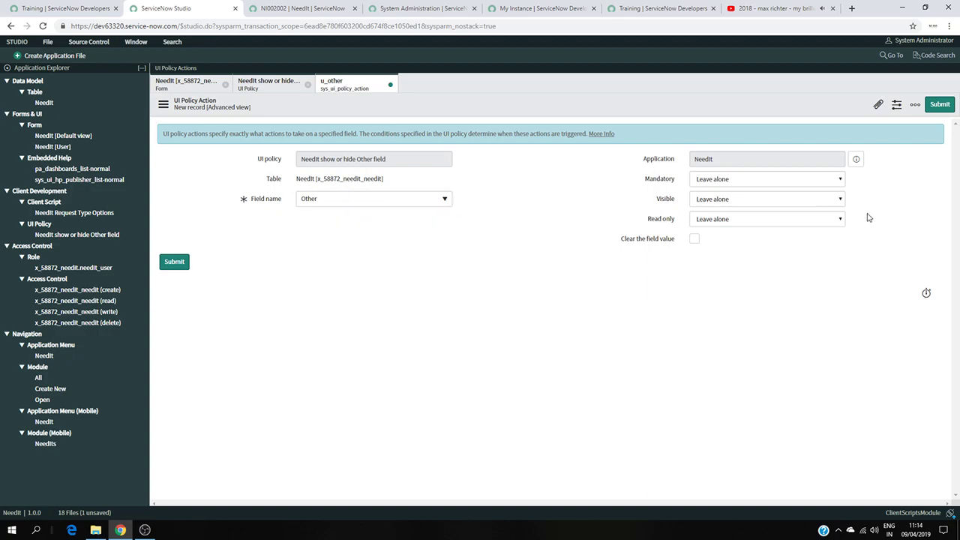
Set Mandatory and Visible to True, keep Read only as Leave alone, and submit the action.
click(842, 183)
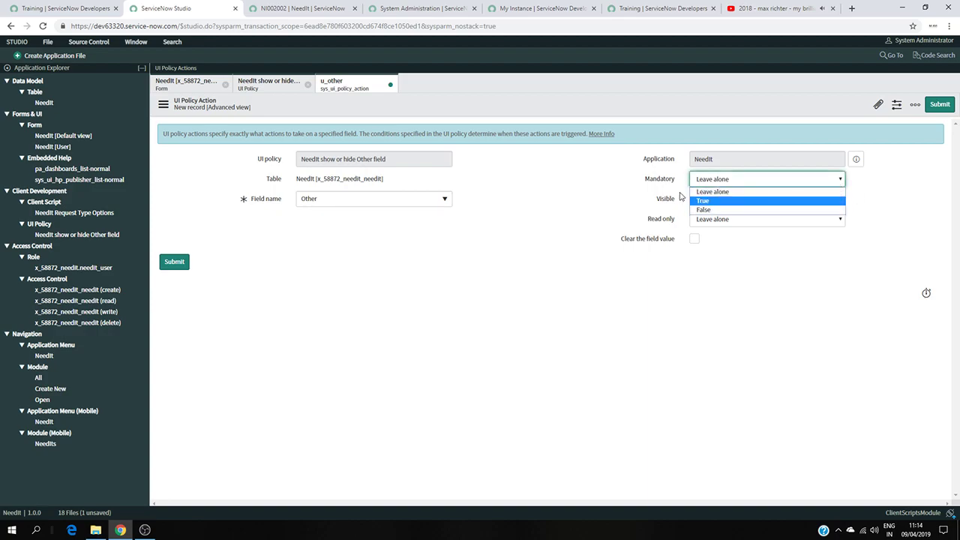
click(704, 201)
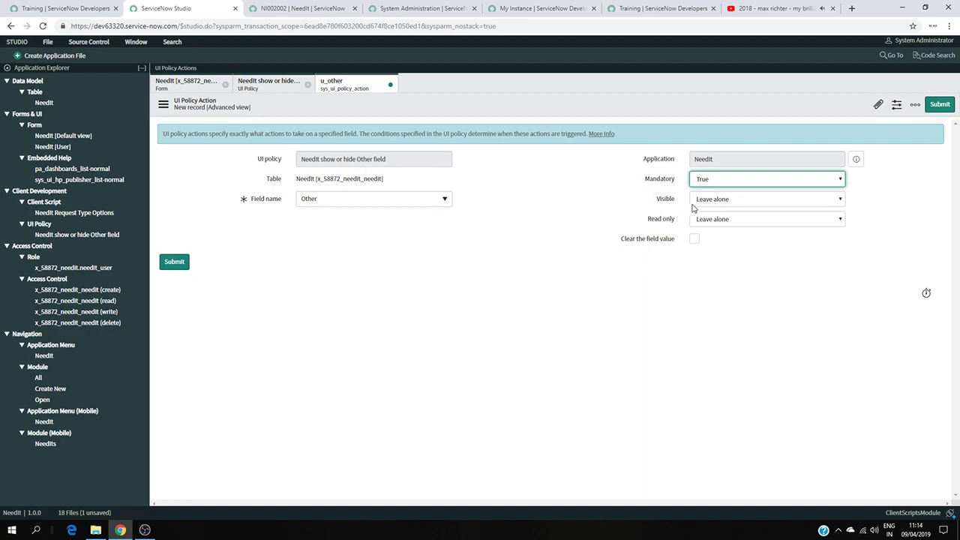
click(838, 198)
click(768, 219)
click(663, 218)
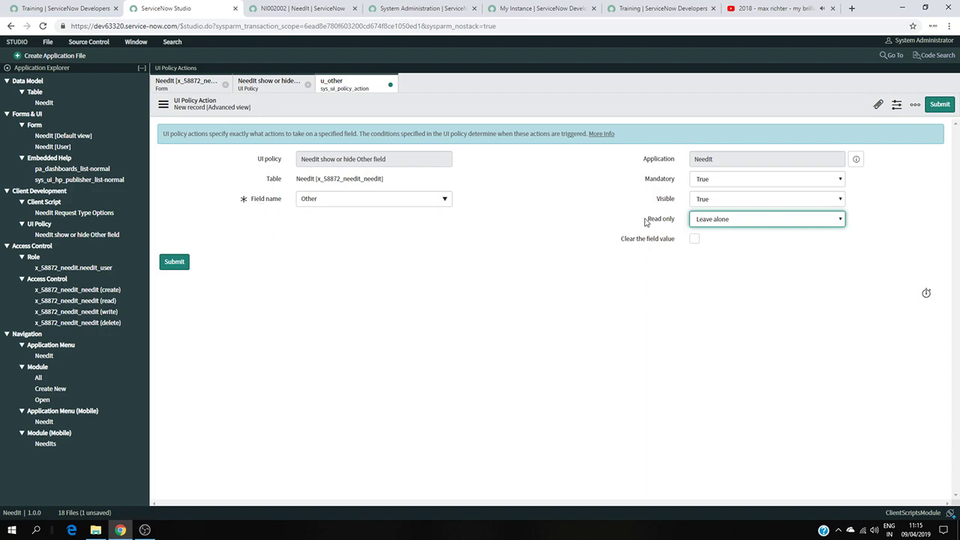
click(178, 261)
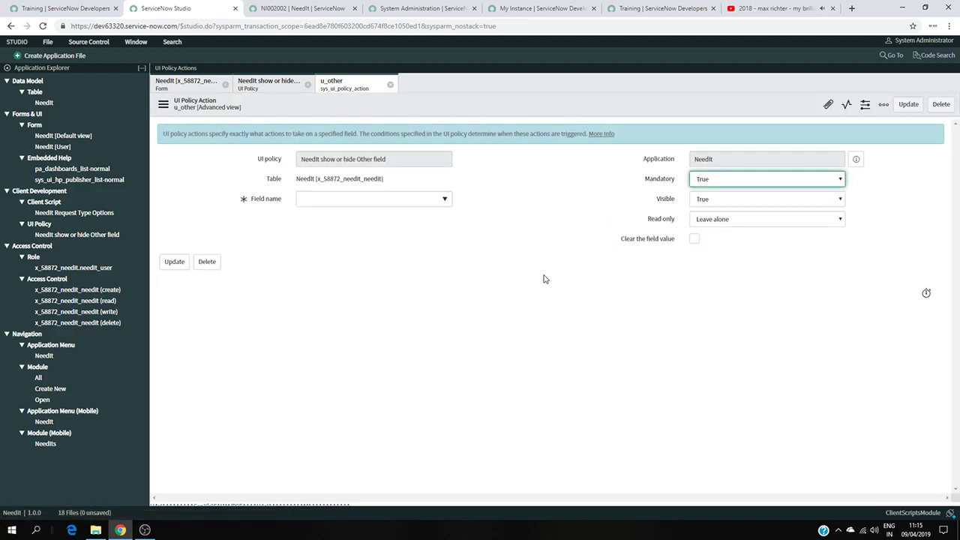
Review the saved UI policy and its u_other action in their tabs.
click(243, 87)
click(344, 87)
click(262, 85)
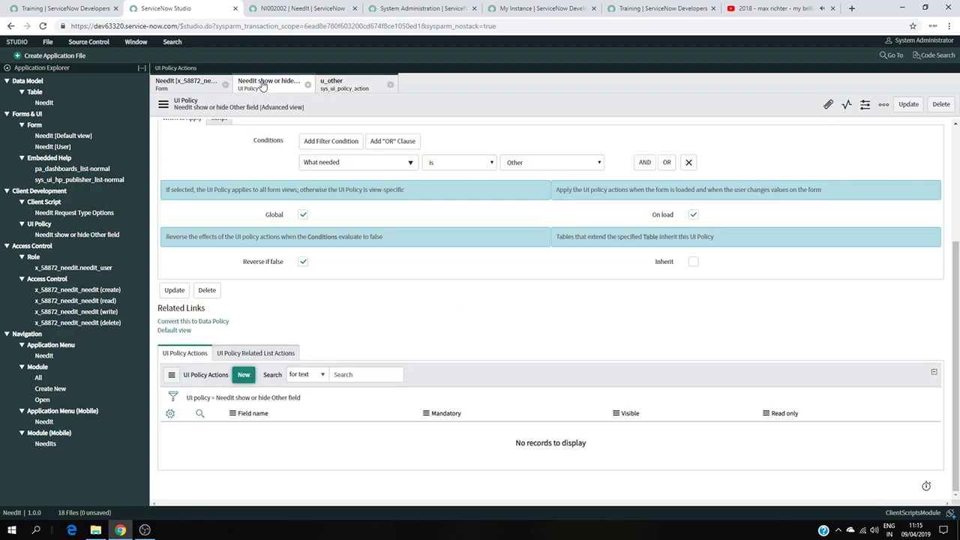
scroll(417, 282, up, 2)
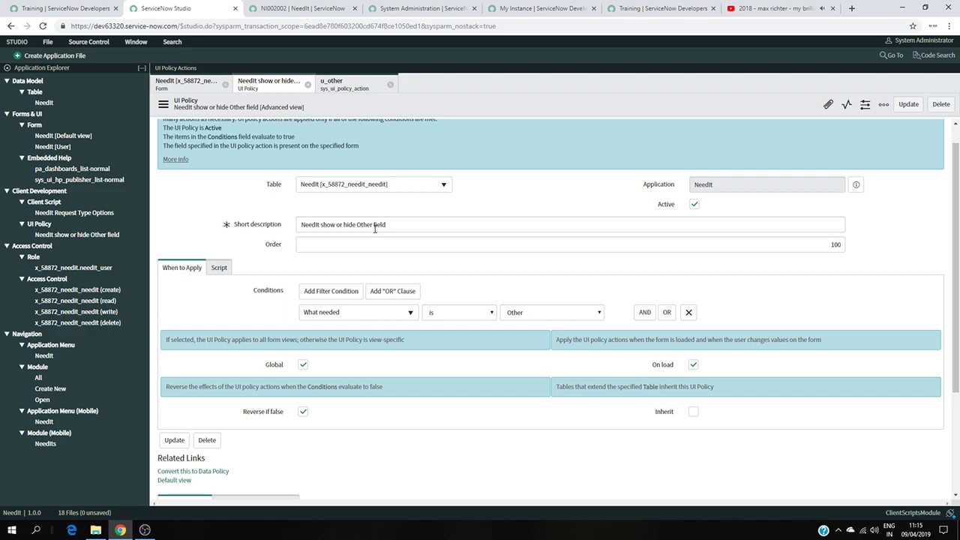
Leave record NI002002 for the NeedIts list, discarding its unsaved change.
click(300, 9)
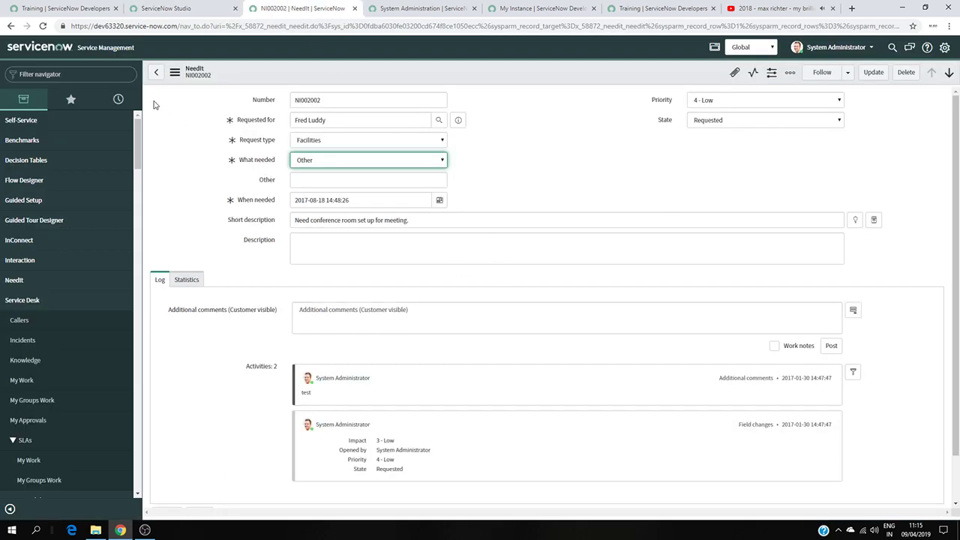
click(155, 73)
click(510, 133)
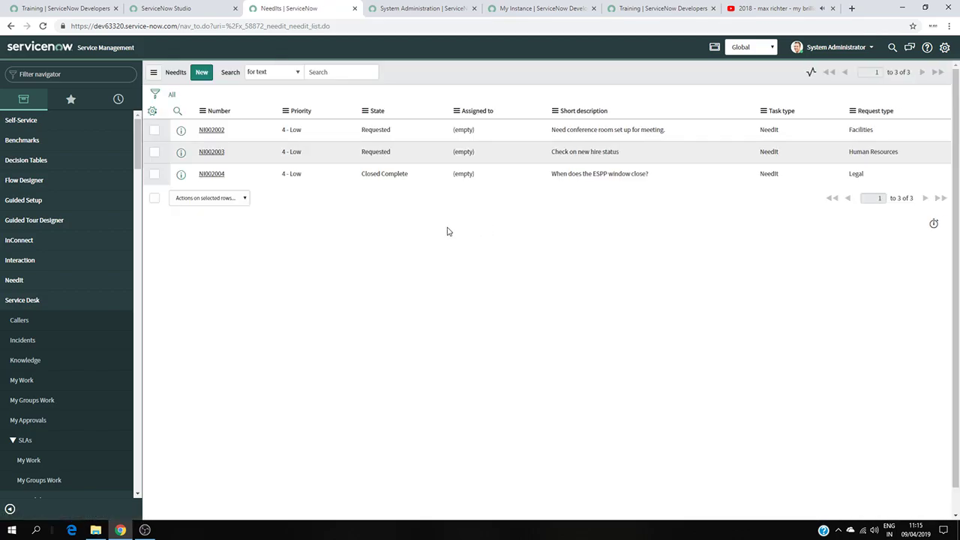
Open NI002004, choose Human Resources with What needed Other, and test typing in Other.
click(213, 174)
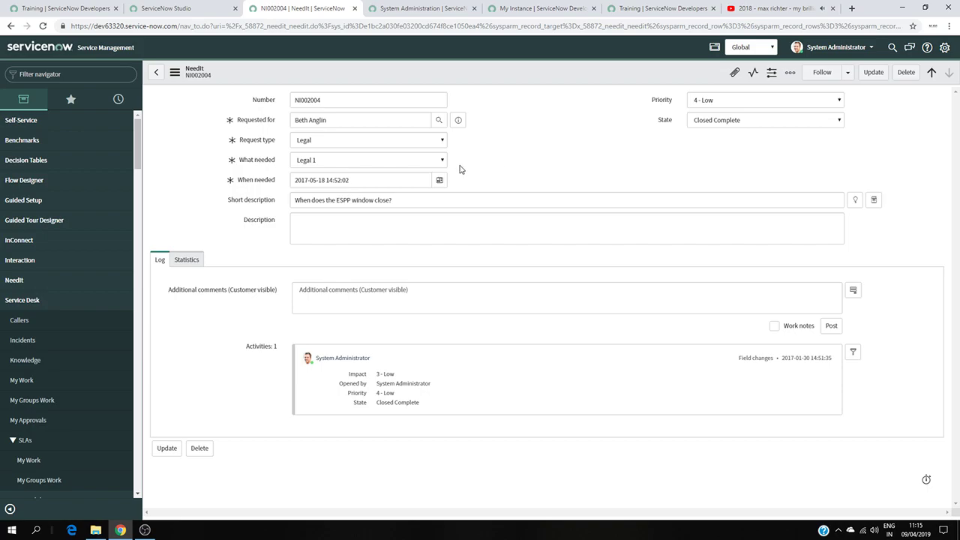
click(440, 142)
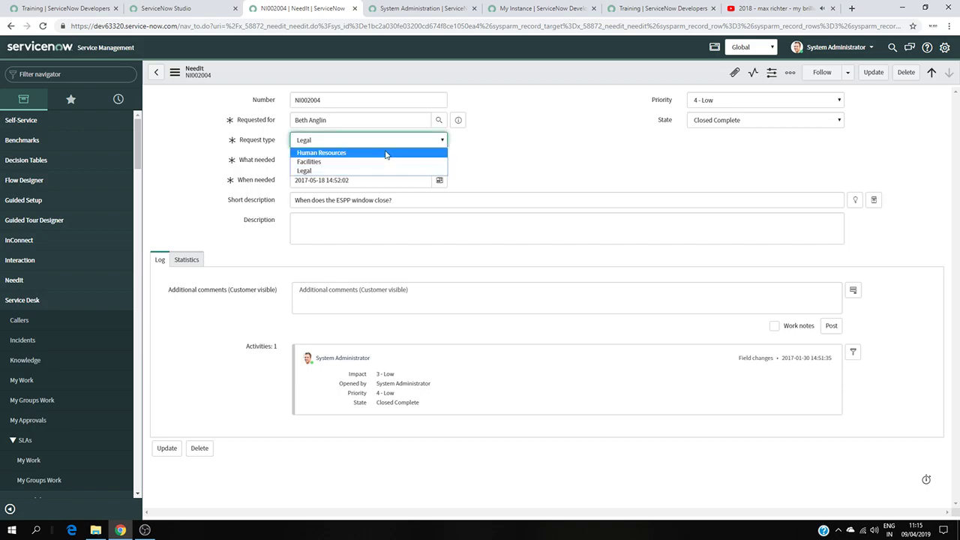
click(386, 152)
click(439, 160)
click(372, 192)
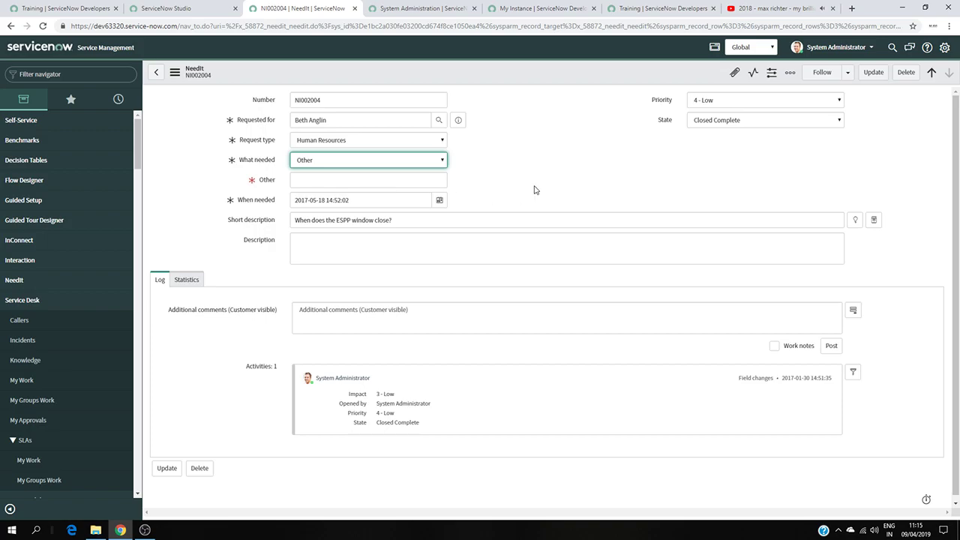
click(303, 187)
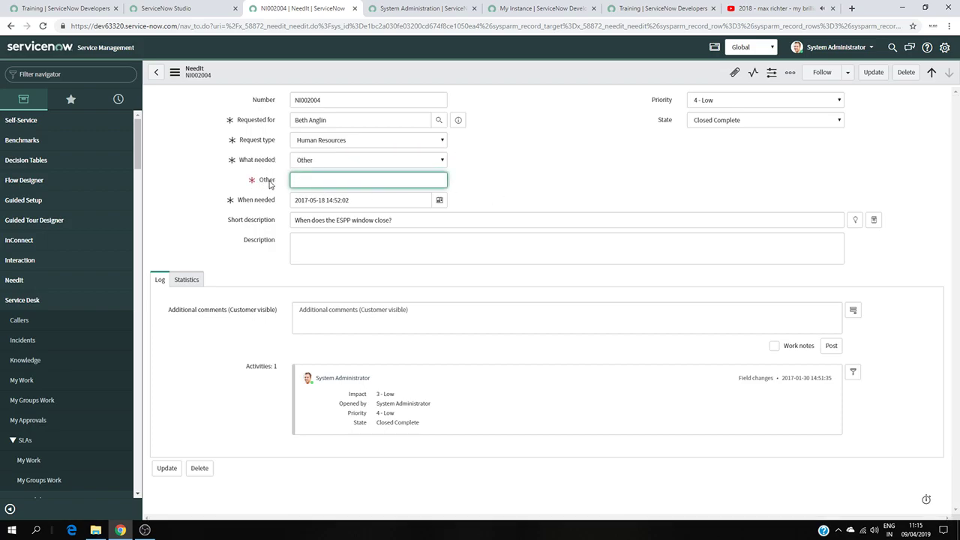
text(BVGDFG)
key(BackSpace)
key(BackSpace)
key(BackSpace)
Switch What needed to Human Resources 2, then Legal with Other, ending on Legal 2.
click(402, 161)
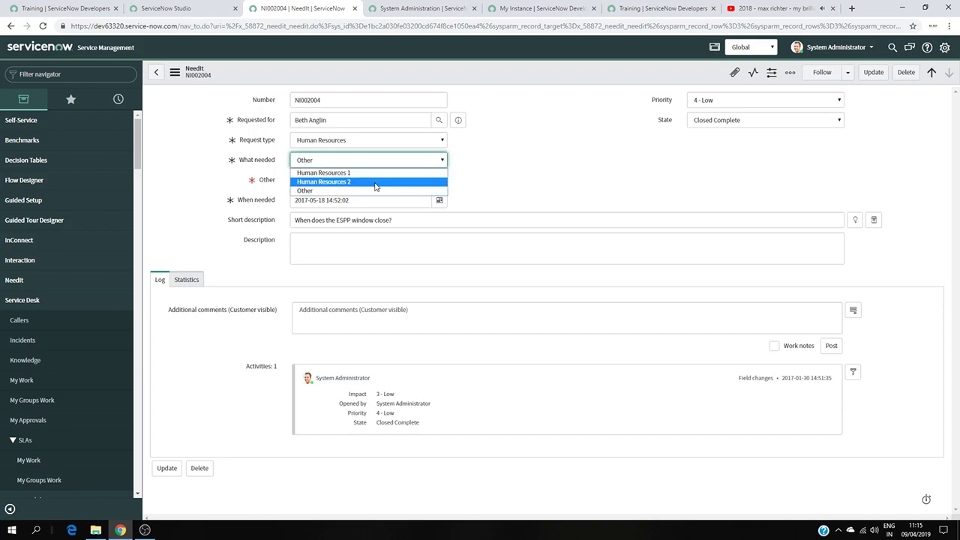
click(399, 181)
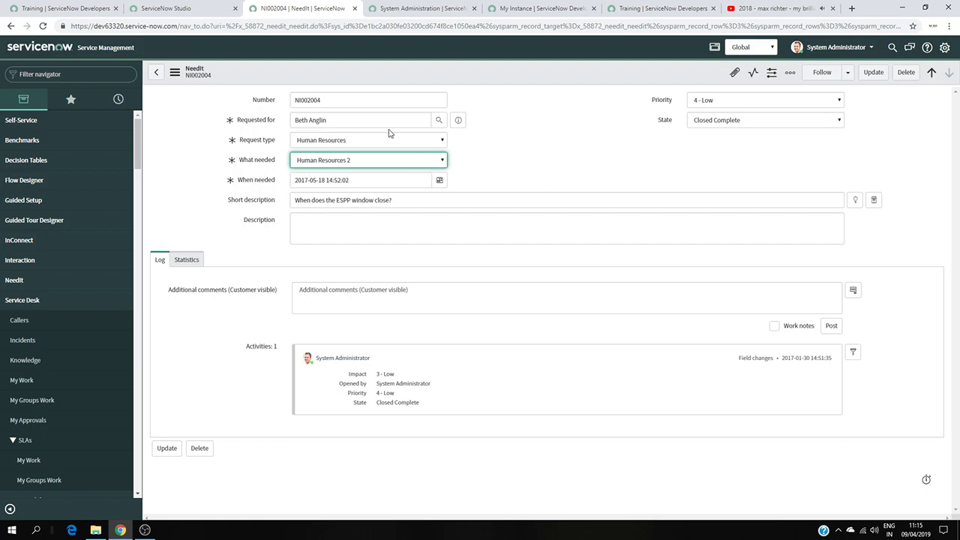
click(406, 140)
click(321, 171)
click(367, 162)
click(387, 189)
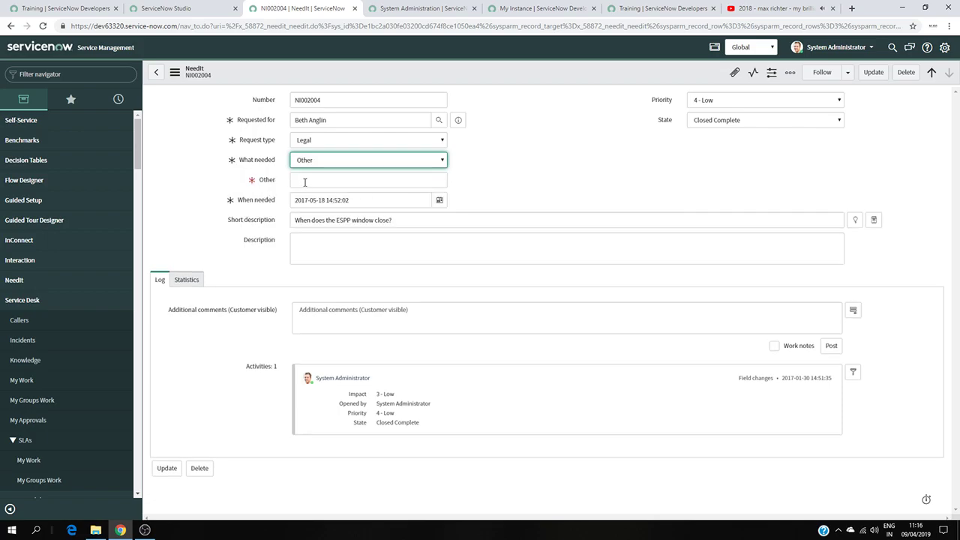
click(337, 162)
click(322, 180)
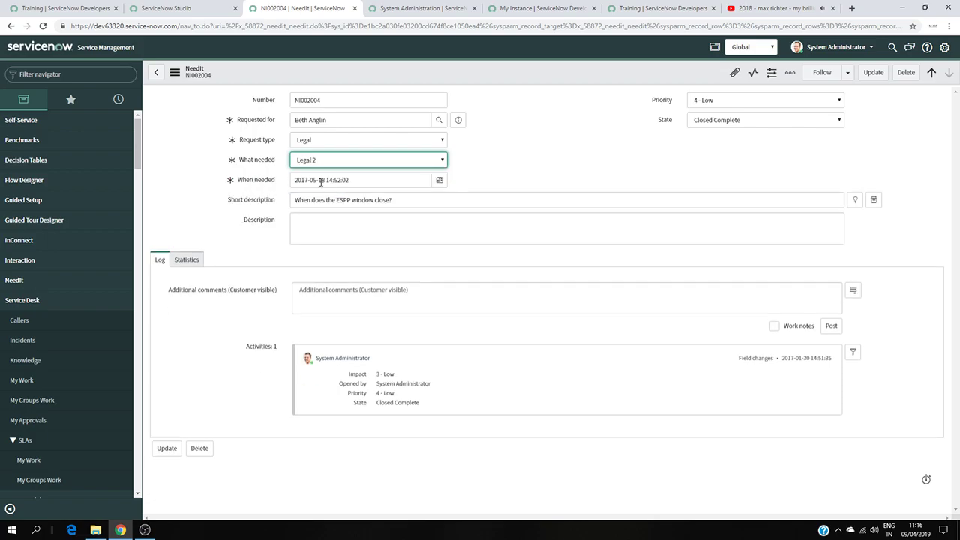